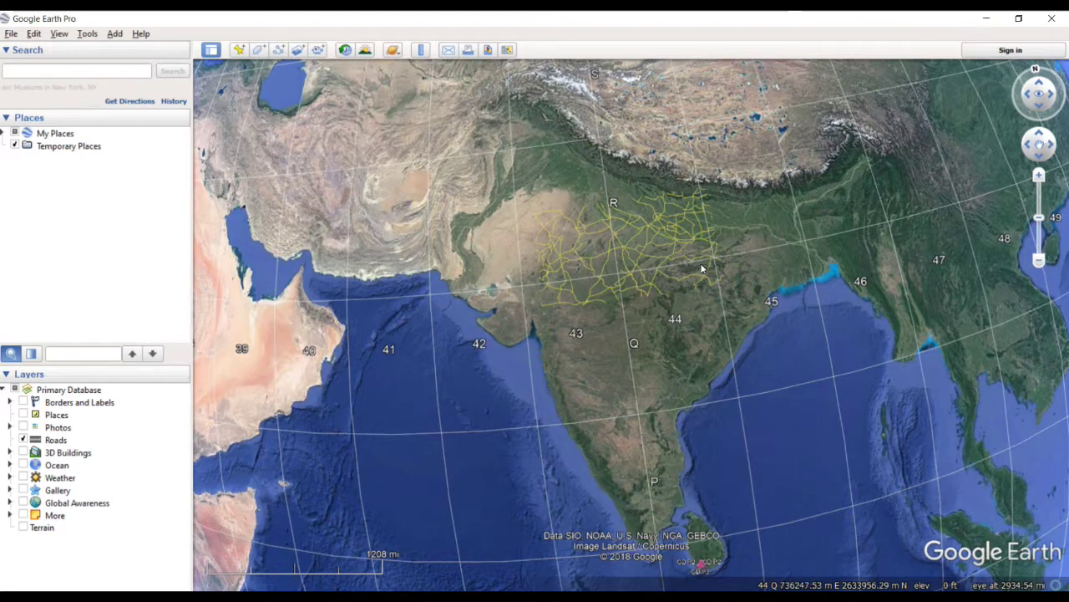
Create a new folder named "contour" inside Temporary Places.
click(67, 149)
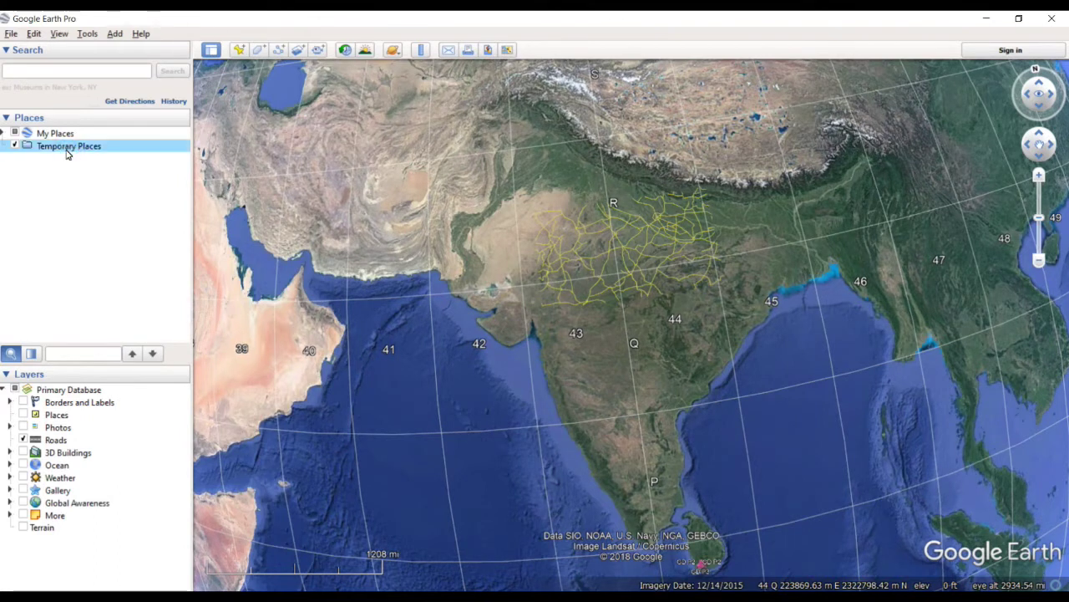
right_click(67, 149)
click(185, 158)
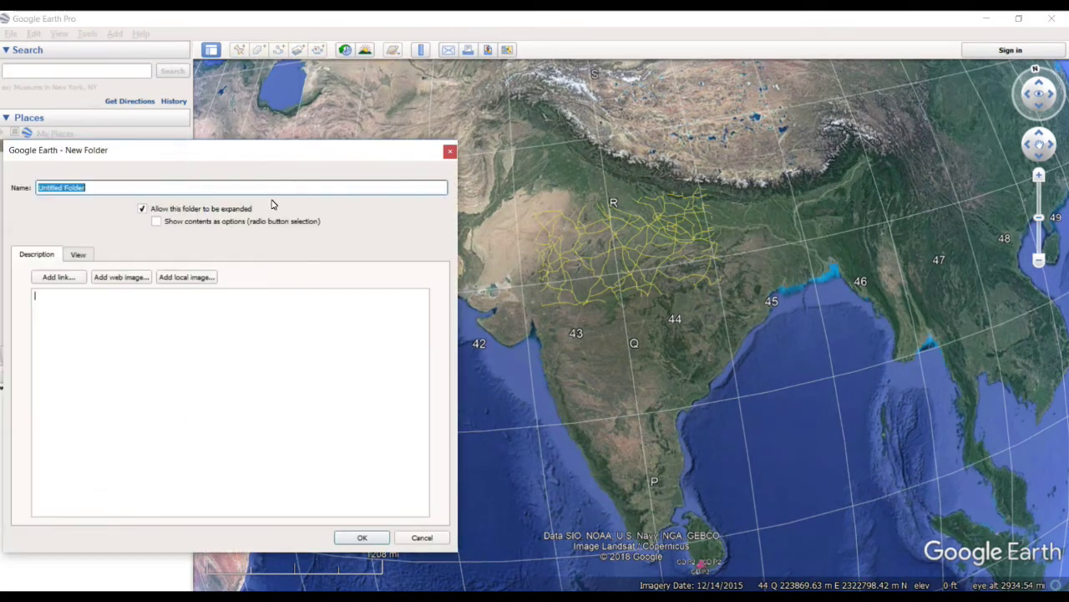
text(contour)
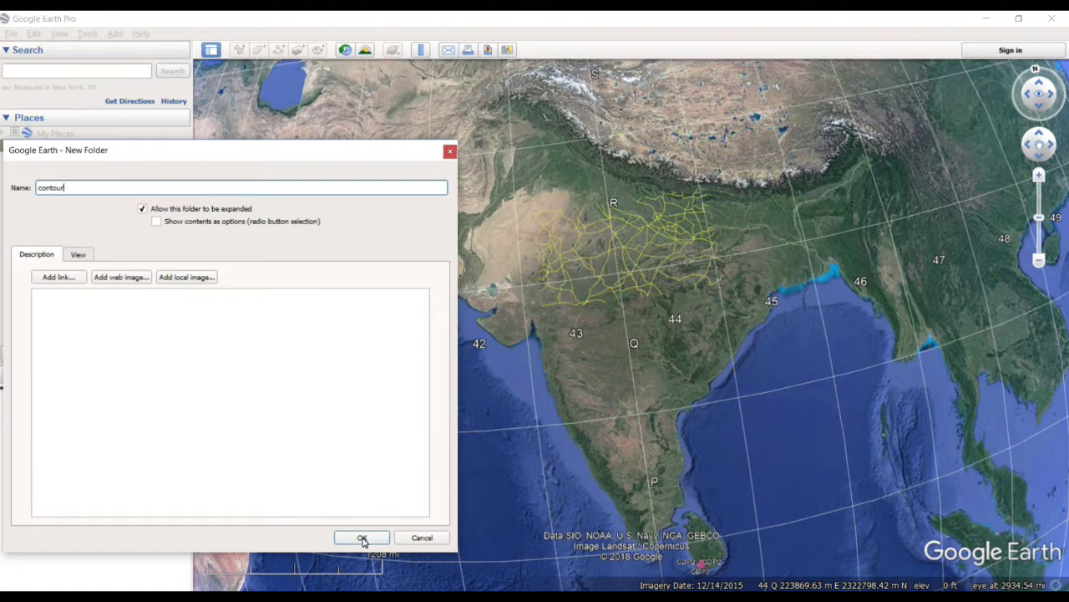
key(Return)
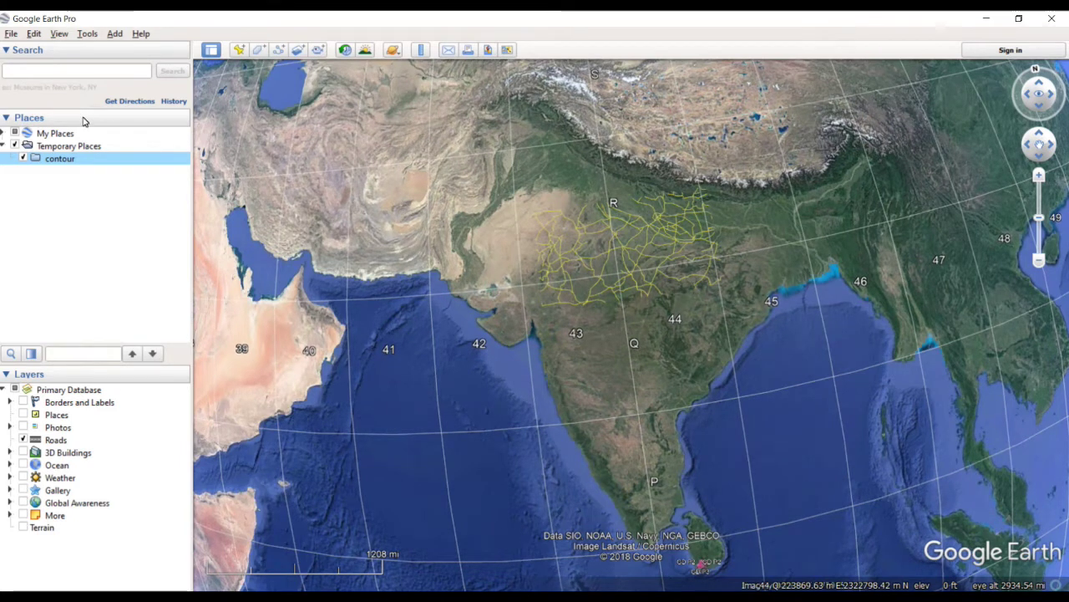
Start a new path in the contour folder and draw it freehand as a dense grid of north-south and east-west passes around the highway 75 lake.
click(278, 50)
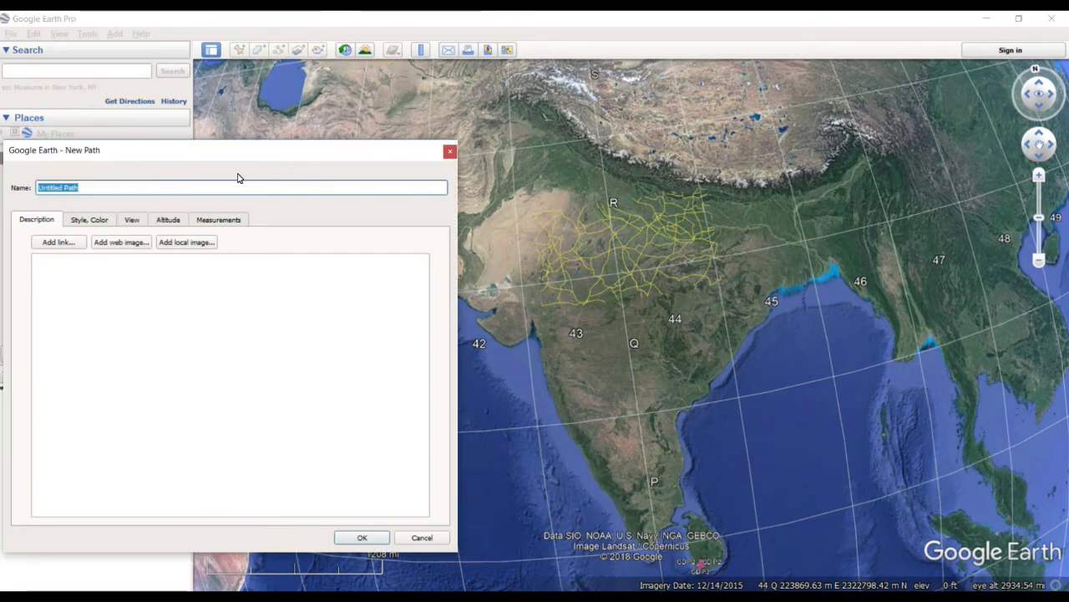
scroll(631, 262, down, 5)
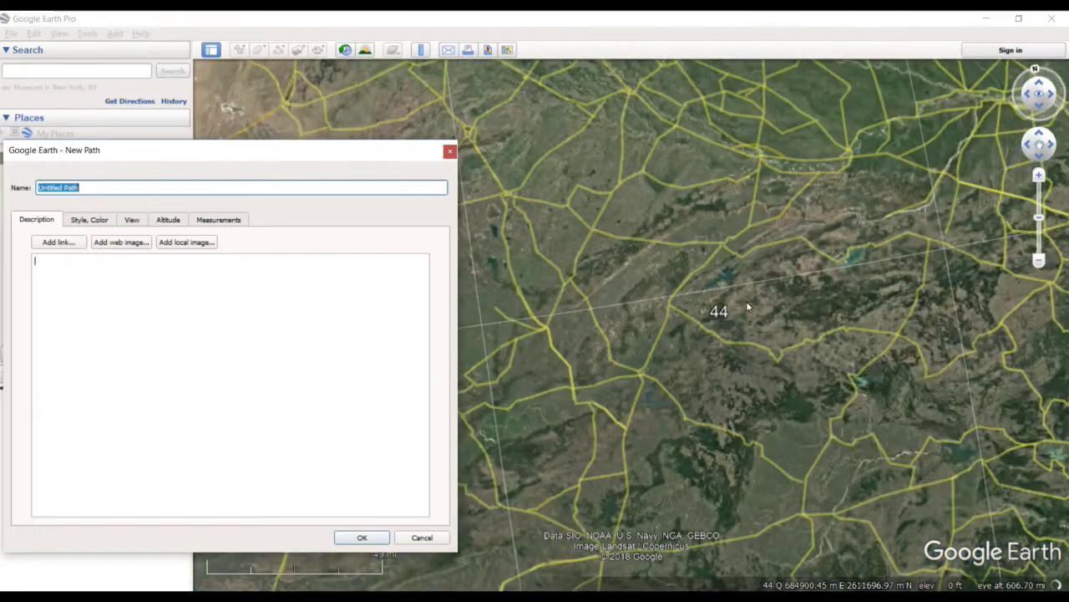
scroll(748, 307, down, 3)
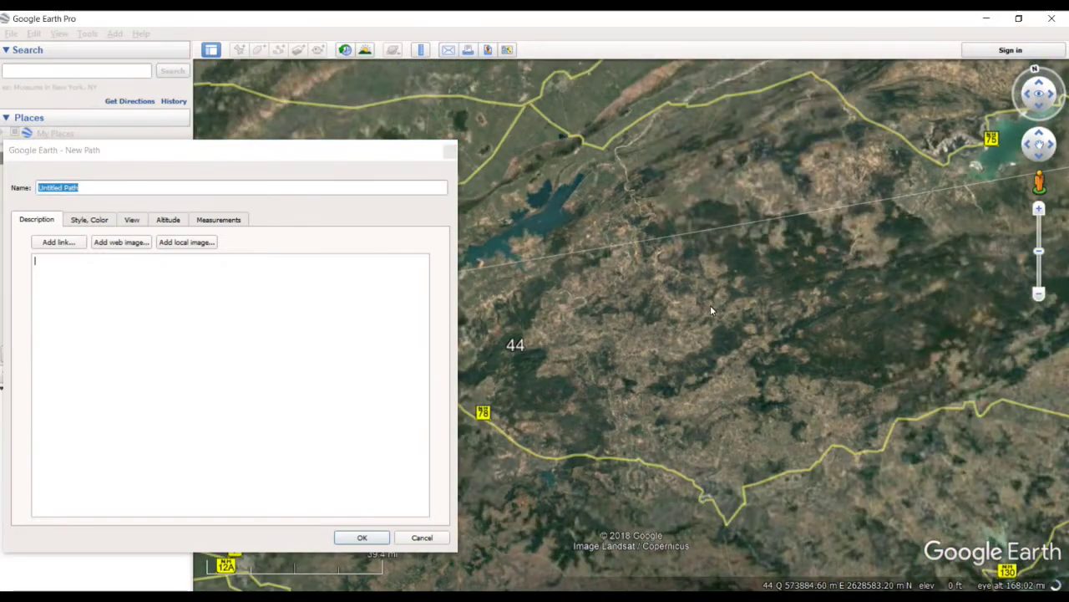
scroll(663, 293, up, 3)
scroll(711, 242, down, 3)
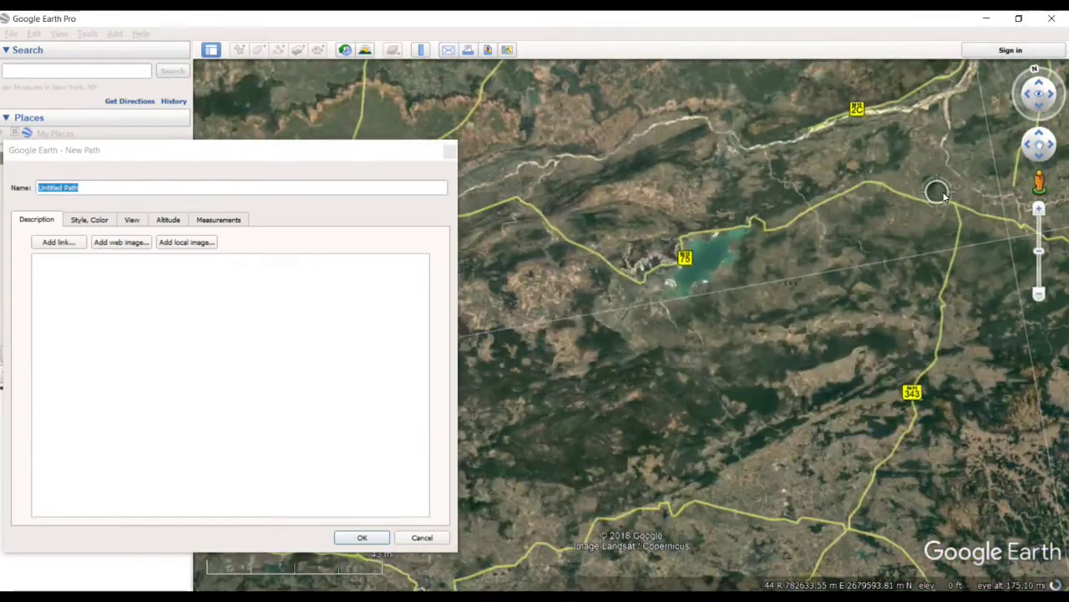
scroll(944, 195, up, 2)
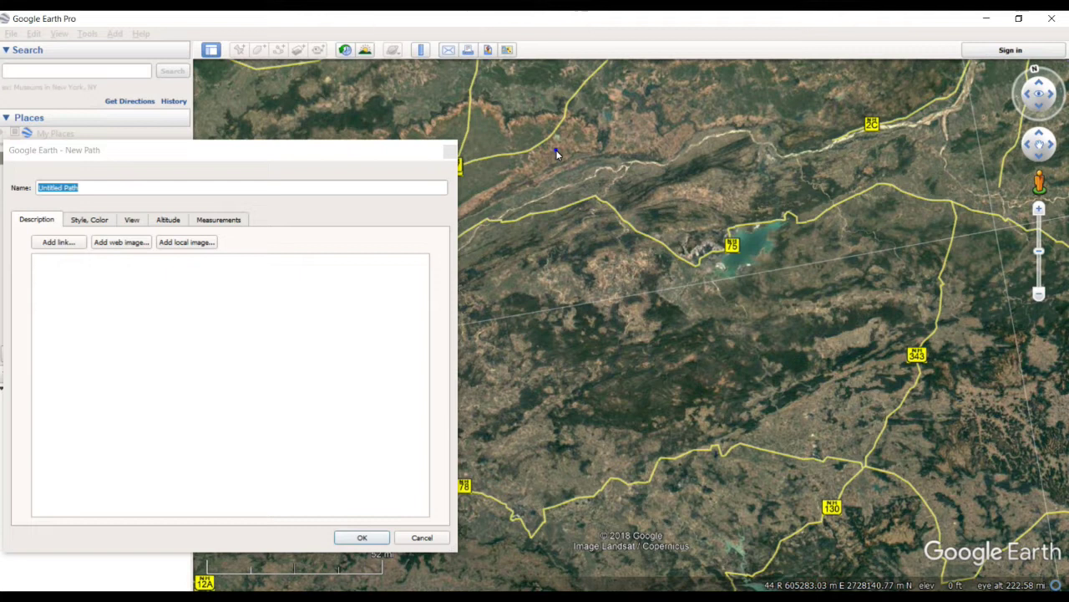
drag(556, 150, 560, 432)
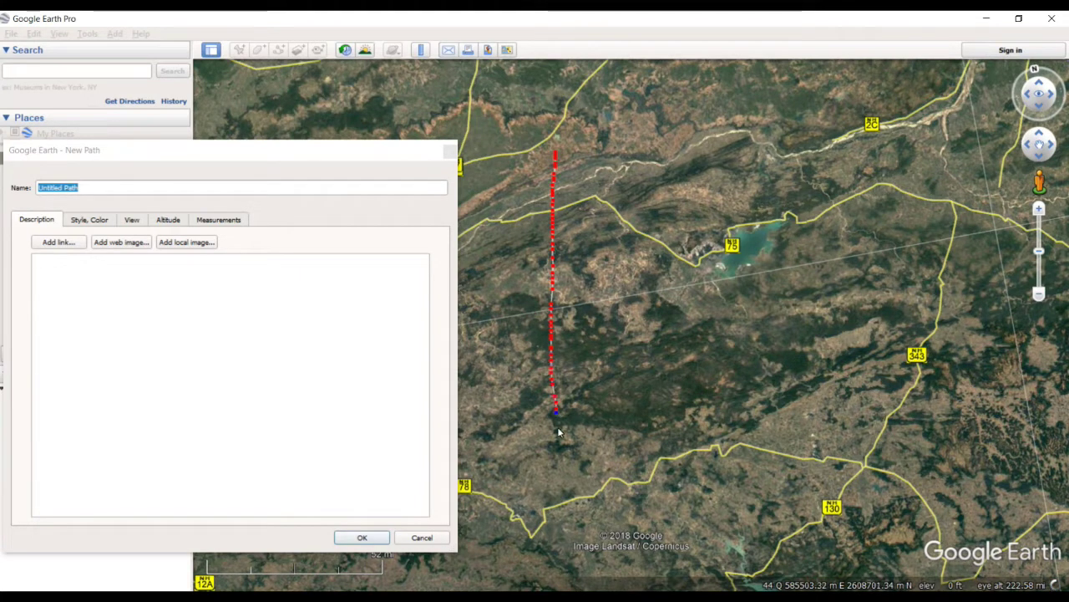
mouse_move(591, 156)
mouse_down()
mouse_move(607, 254)
mouse_move(604, 381)
mouse_up()
mouse_move(626, 297)
mouse_down()
mouse_move(644, 149)
mouse_move(661, 265)
mouse_move(655, 405)
mouse_move(687, 369)
mouse_move(690, 176)
mouse_move(707, 207)
mouse_move(711, 389)
mouse_move(738, 150)
mouse_move(727, 408)
mouse_move(762, 177)
mouse_move(784, 179)
mouse_move(788, 367)
mouse_up()
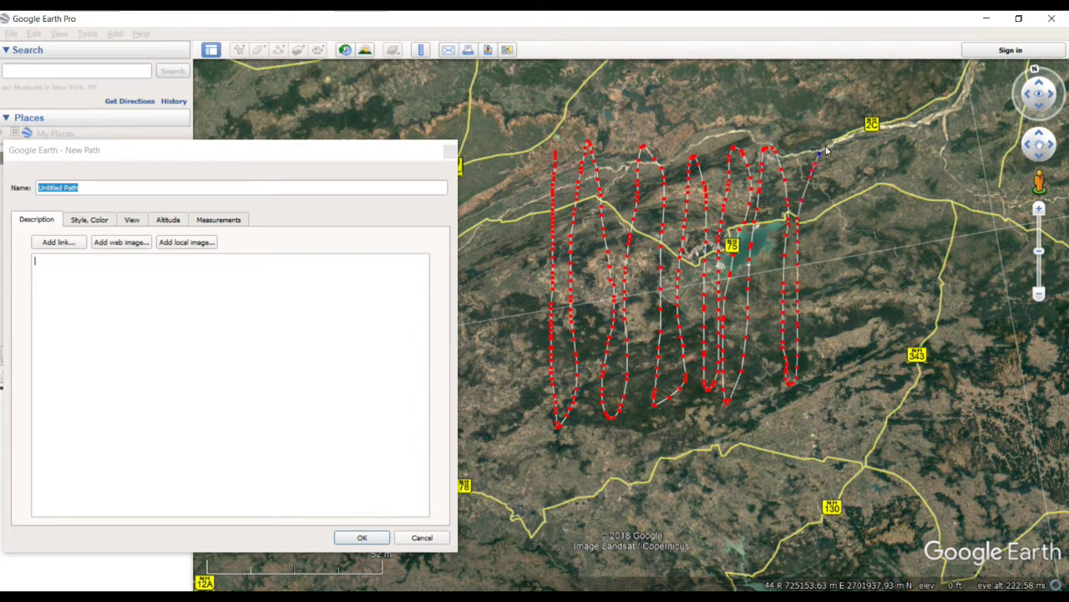
mouse_move(826, 150)
mouse_down()
mouse_move(826, 388)
mouse_move(818, 368)
mouse_move(544, 370)
mouse_move(609, 346)
mouse_move(897, 345)
mouse_move(515, 328)
mouse_move(610, 312)
mouse_move(812, 307)
mouse_move(716, 276)
mouse_move(580, 284)
mouse_move(523, 275)
mouse_move(747, 267)
mouse_move(845, 249)
mouse_move(780, 227)
mouse_move(585, 230)
mouse_move(571, 196)
mouse_move(831, 211)
mouse_move(889, 204)
mouse_move(565, 186)
mouse_move(540, 172)
mouse_move(842, 170)
mouse_up()
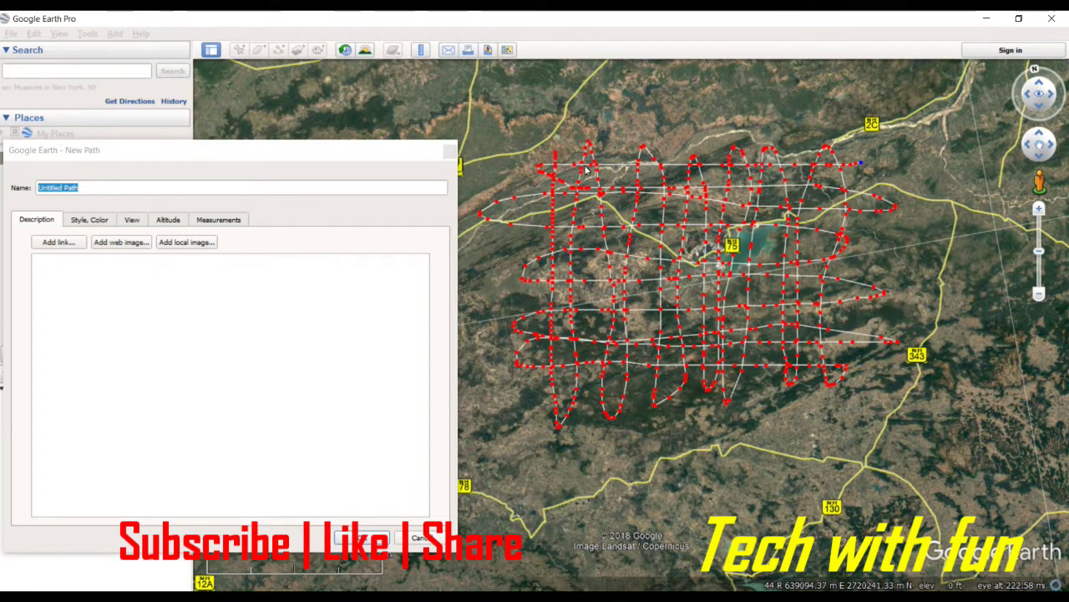
scroll(677, 264, up, 2)
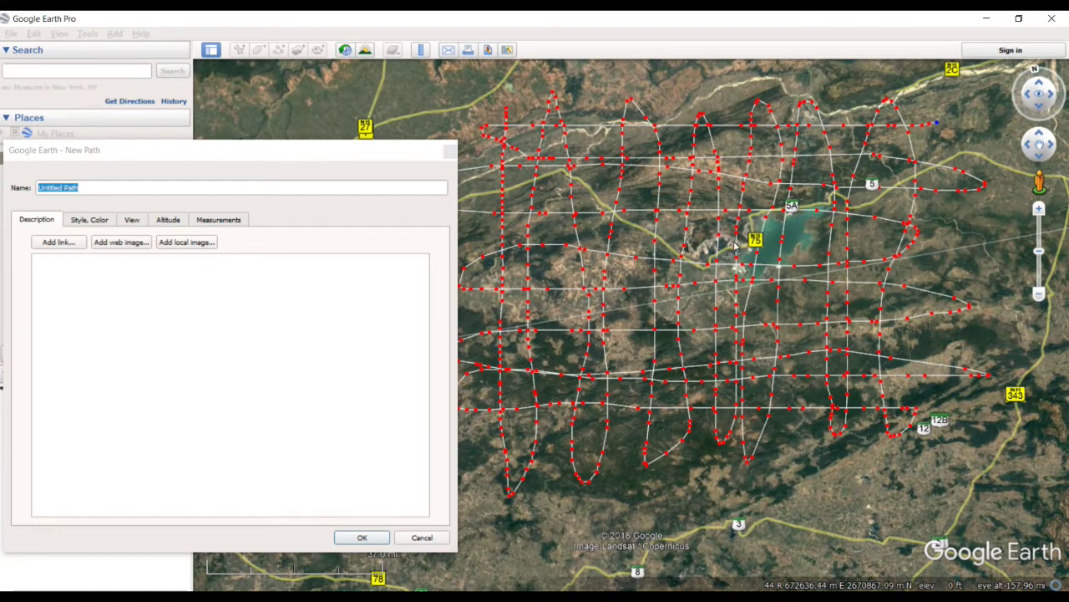
Name the drawn grid path "Point" and save it to the contour folder.
scroll(693, 167, down, 2)
click(86, 187)
click(36, 261)
text(Point)
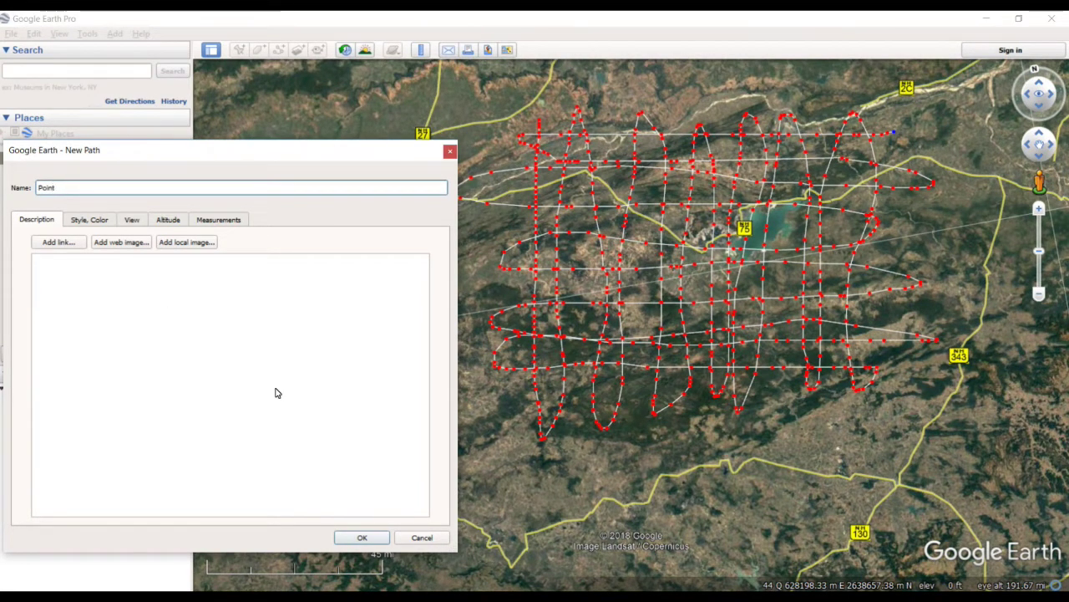
key(Return)
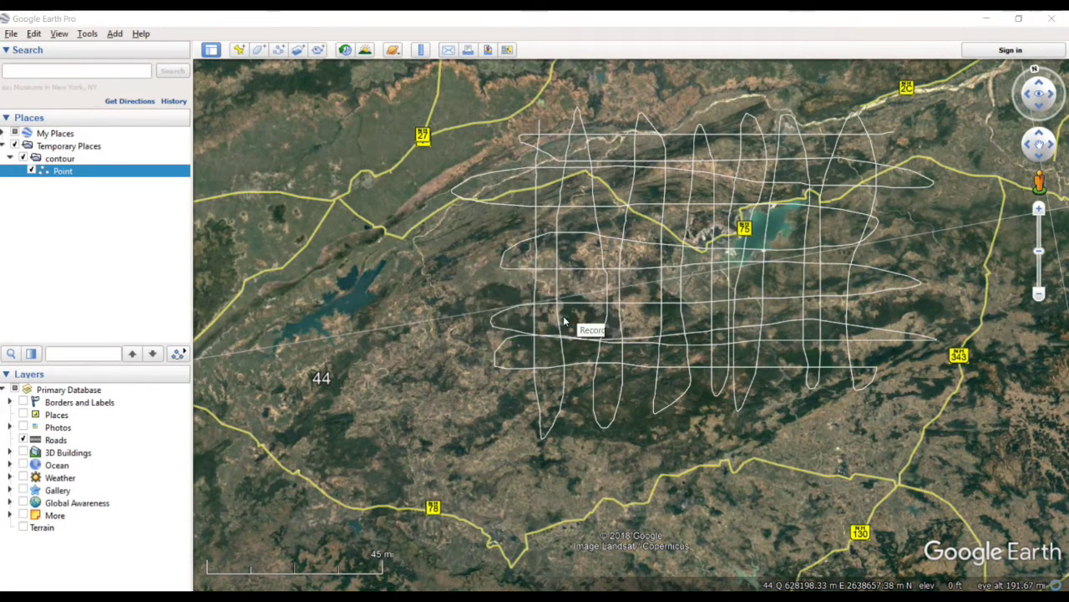
Save the Point path as the KML file Point1.kml in the Today Video folder.
right_click(62, 172)
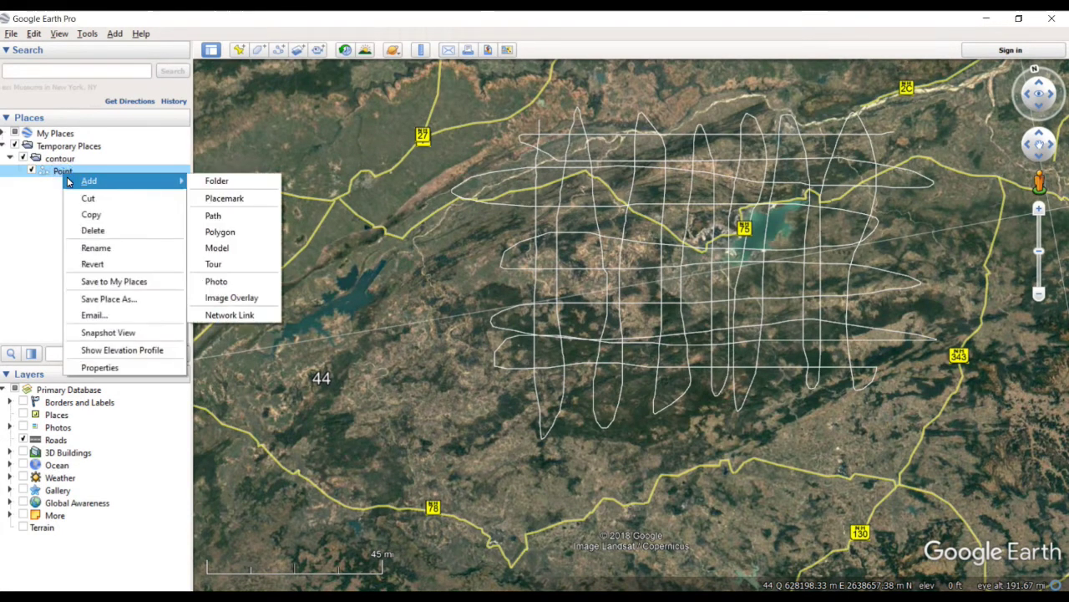
click(100, 302)
click(125, 284)
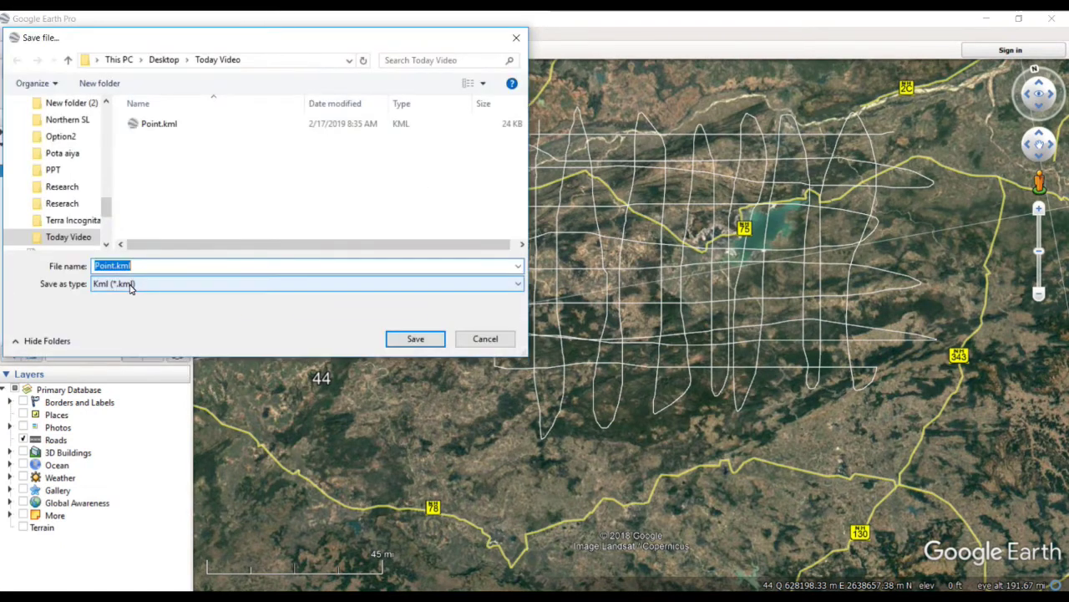
click(113, 297)
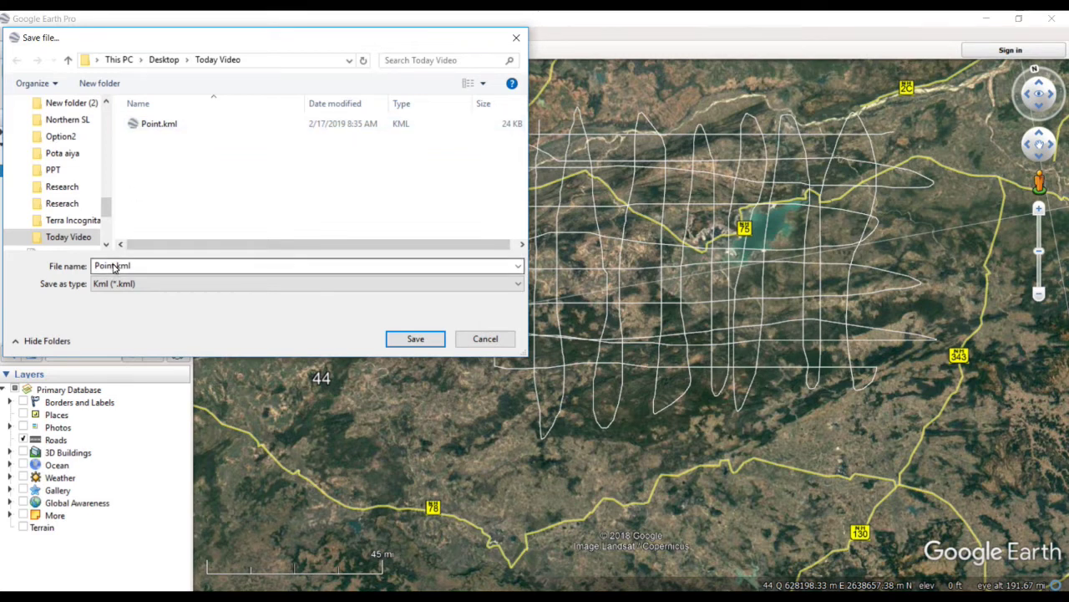
double_click(115, 266)
text(Point1)
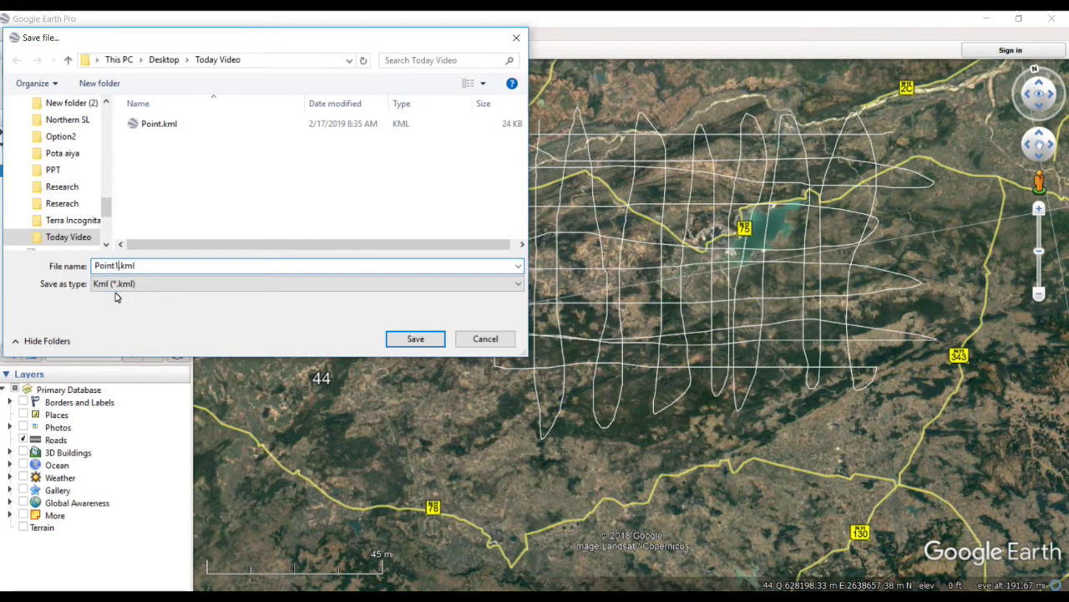
click(415, 338)
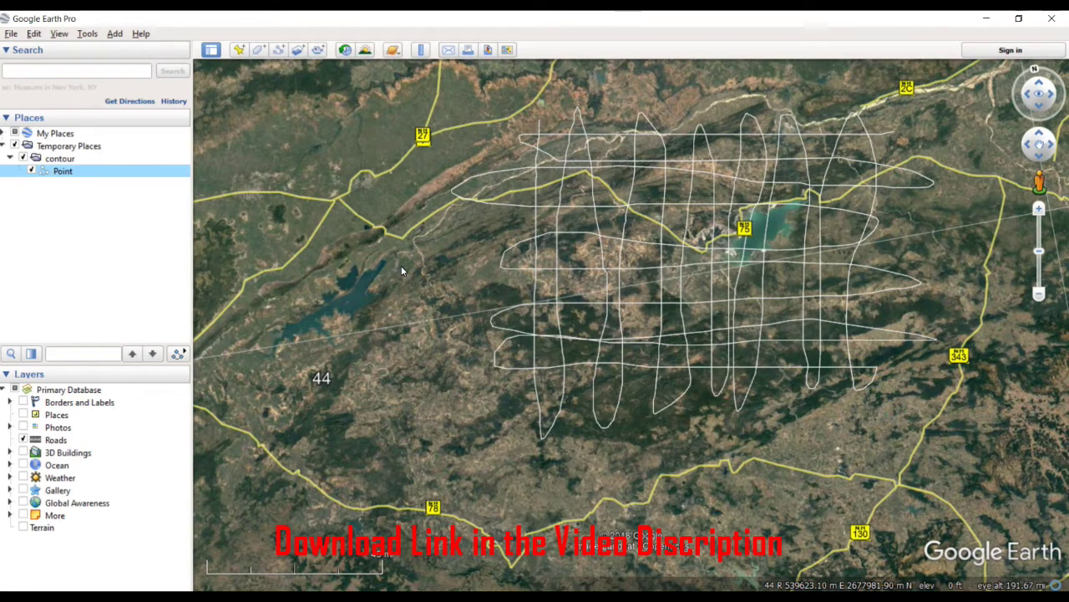
Find and launch the TCX Converter desktop app.
key(super)
text(c)
key(BackSpace)
text(tcx)
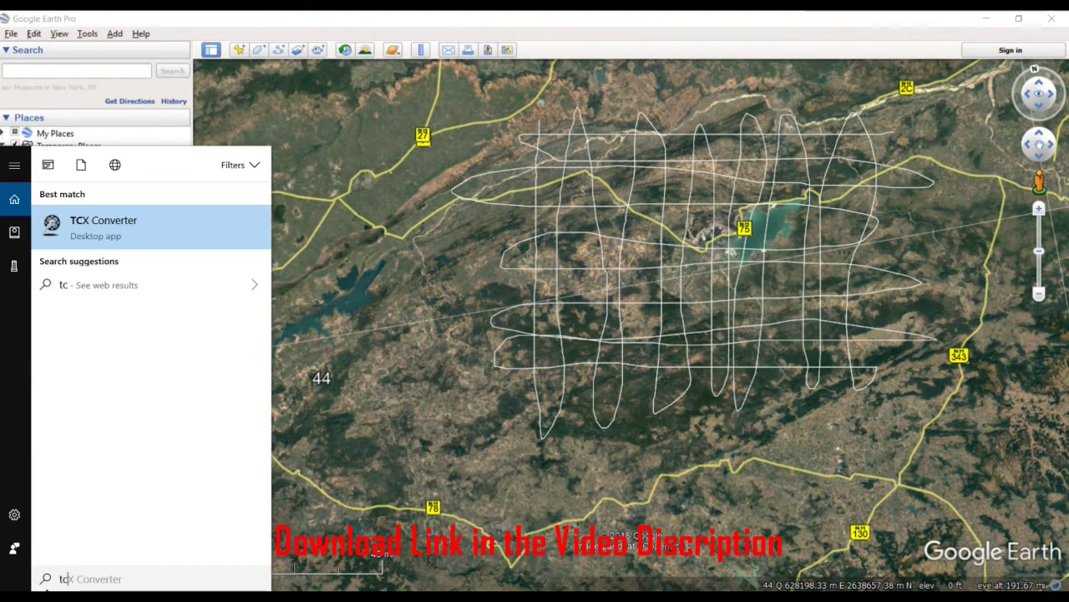
click(207, 232)
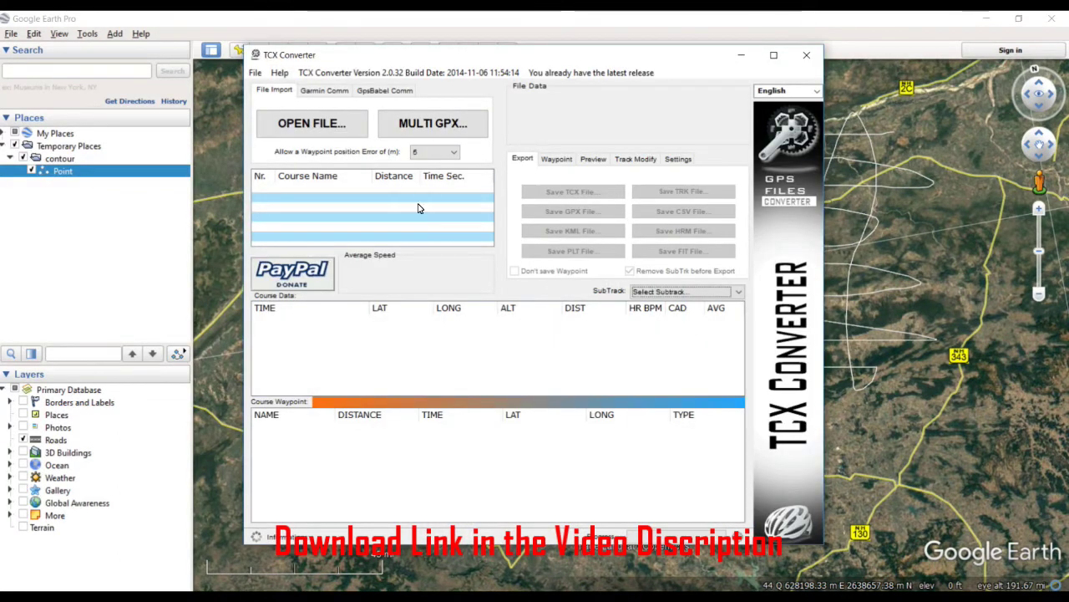
Load Point1.kml from the Today Video folder into TCX Converter.
click(311, 124)
click(351, 164)
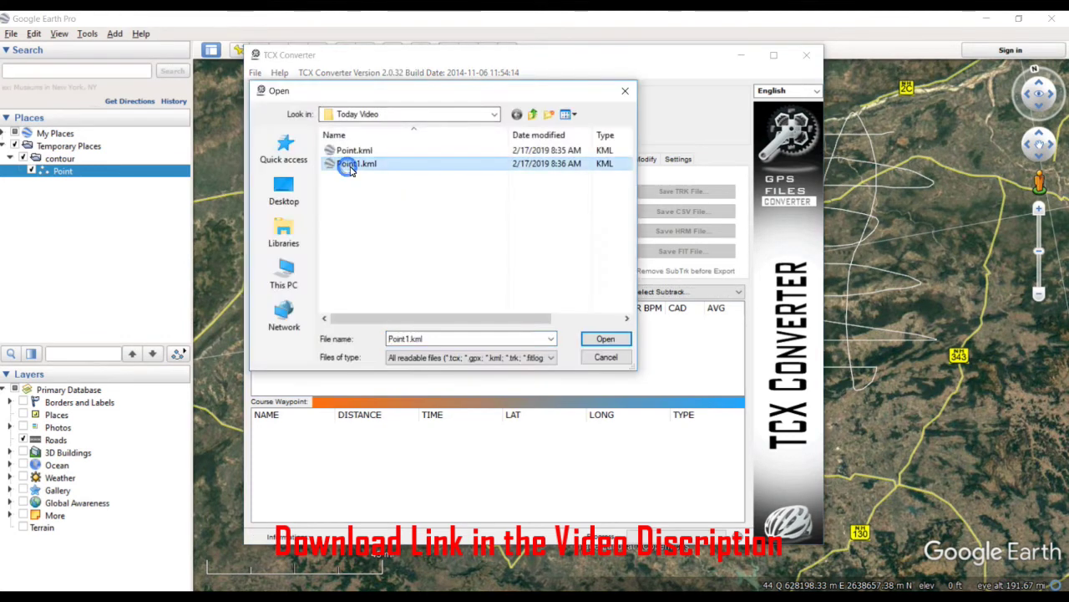
click(605, 338)
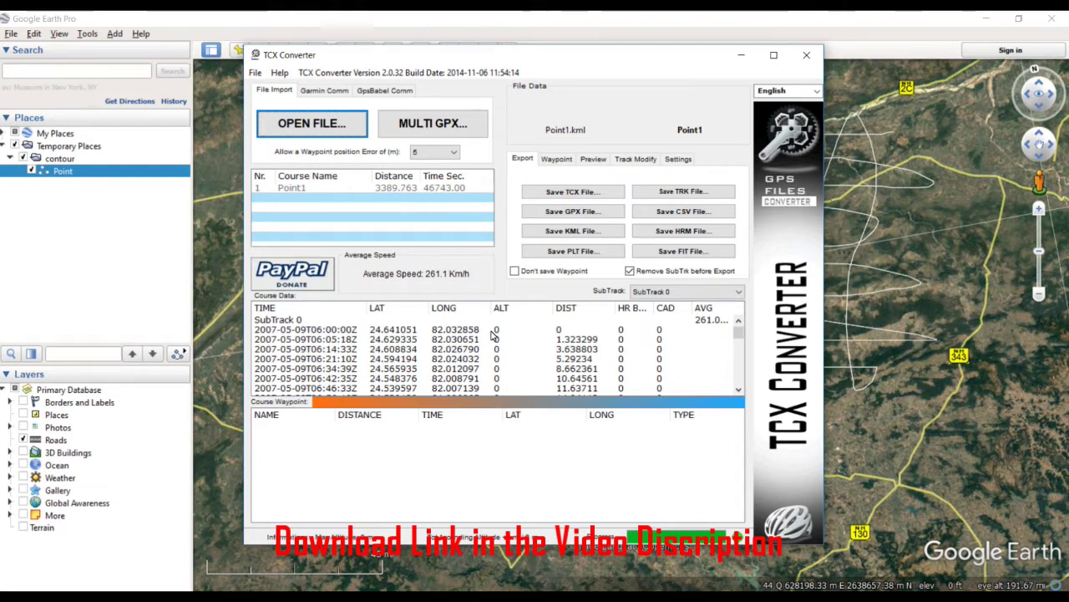
drag(597, 71, 545, 86)
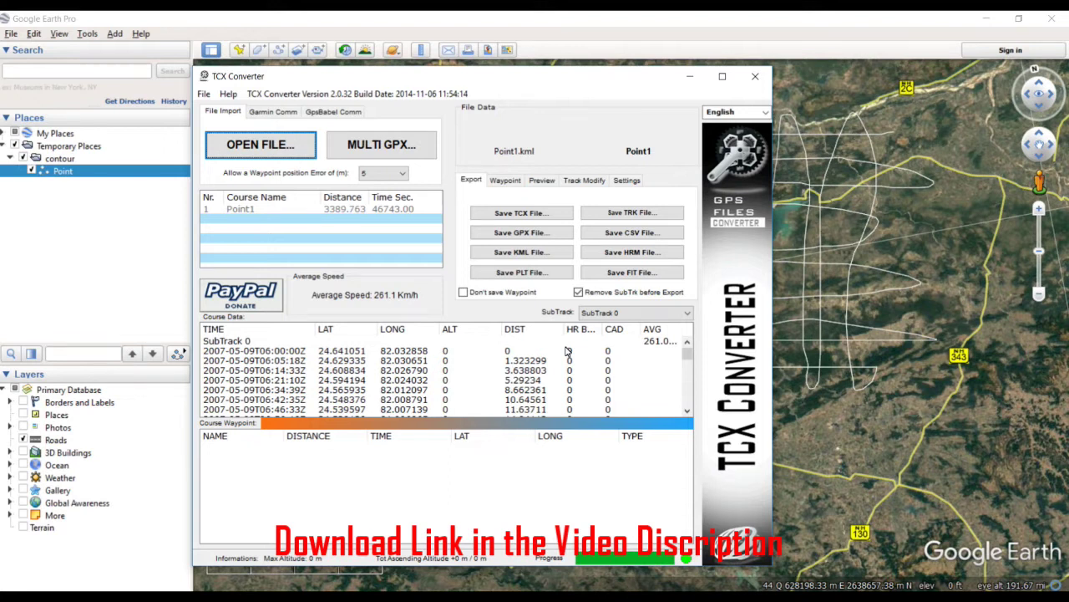
Update the altitude data of all track points from the internet and look through the ALT values in the course data.
click(583, 181)
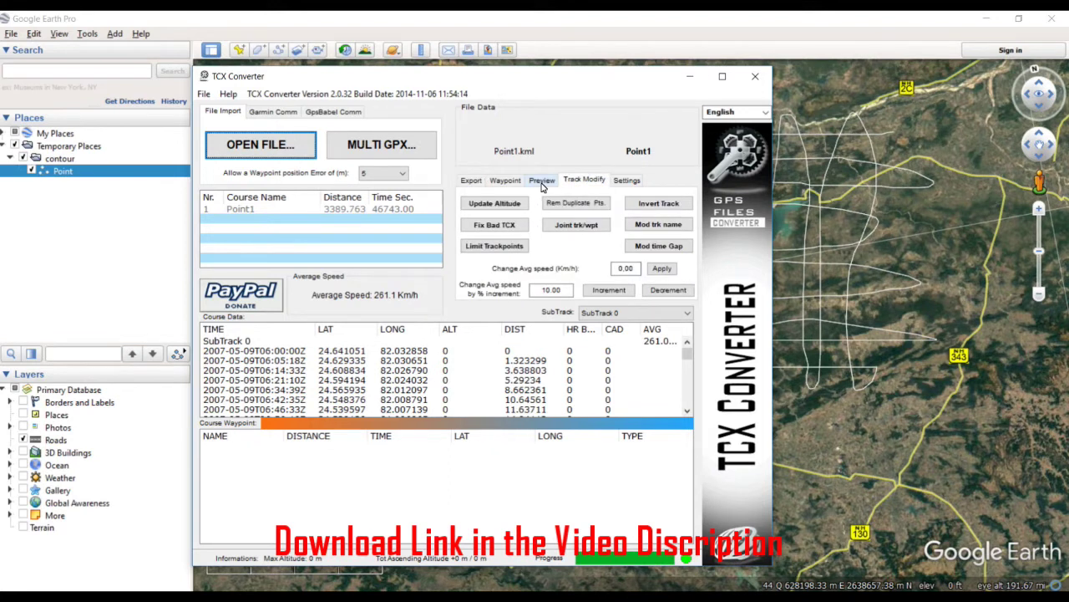
click(495, 205)
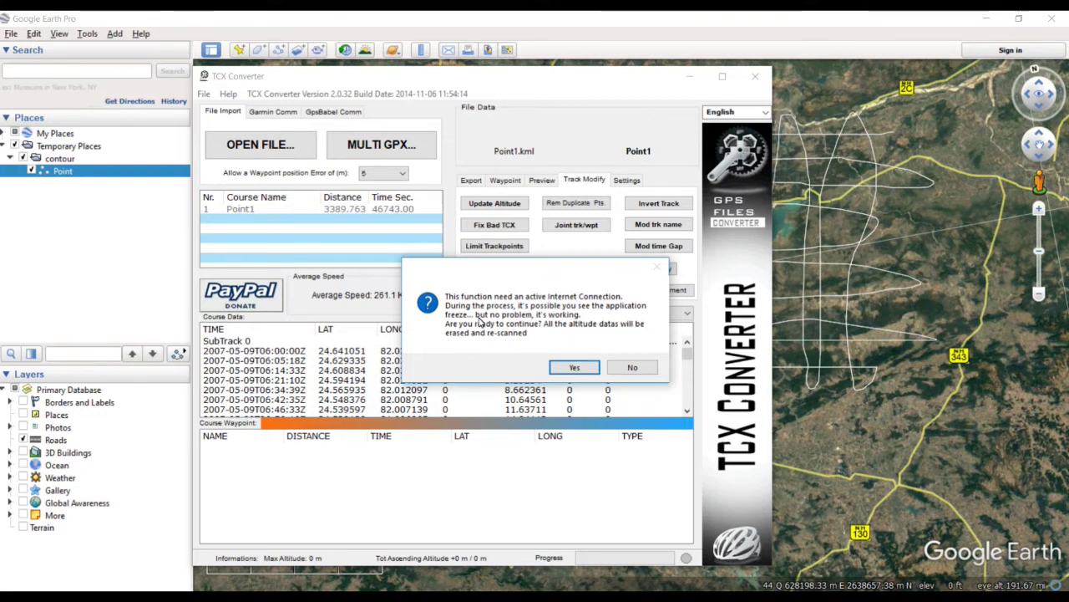
click(572, 368)
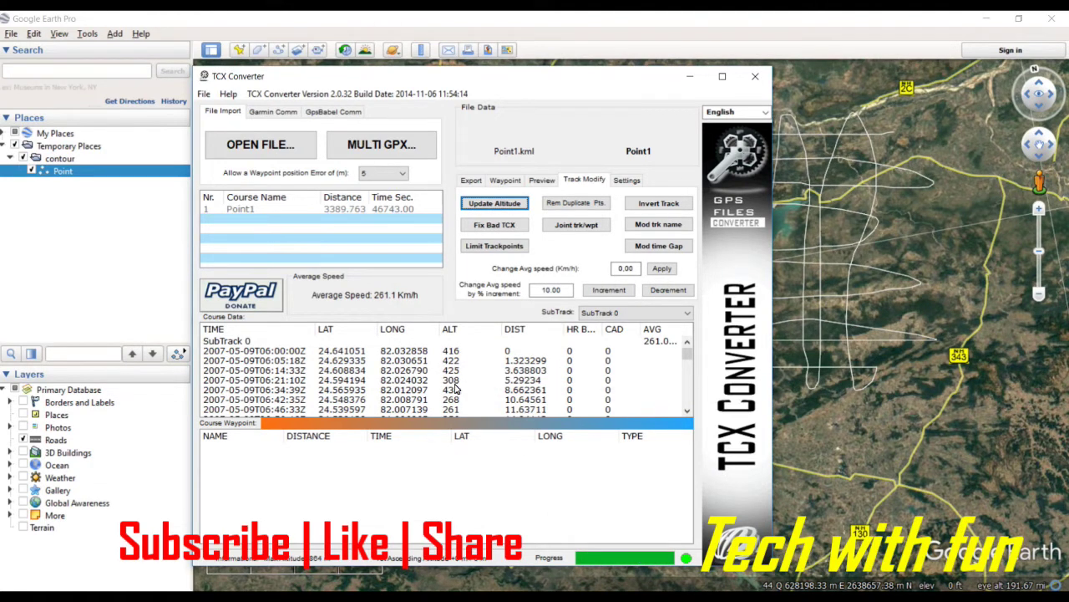
scroll(451, 368, down, 20)
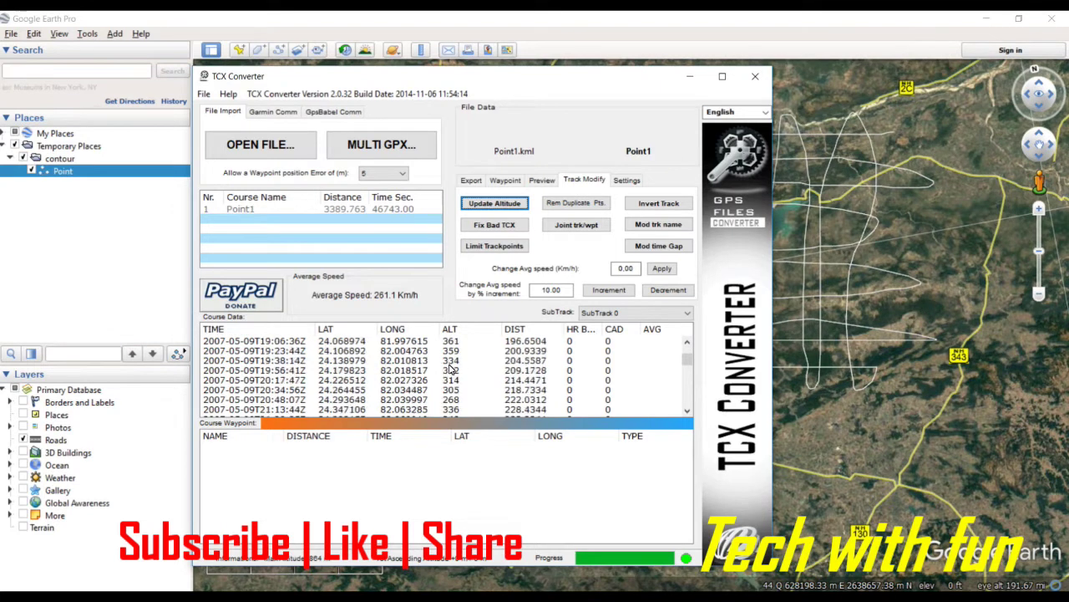
scroll(452, 369, down, 8)
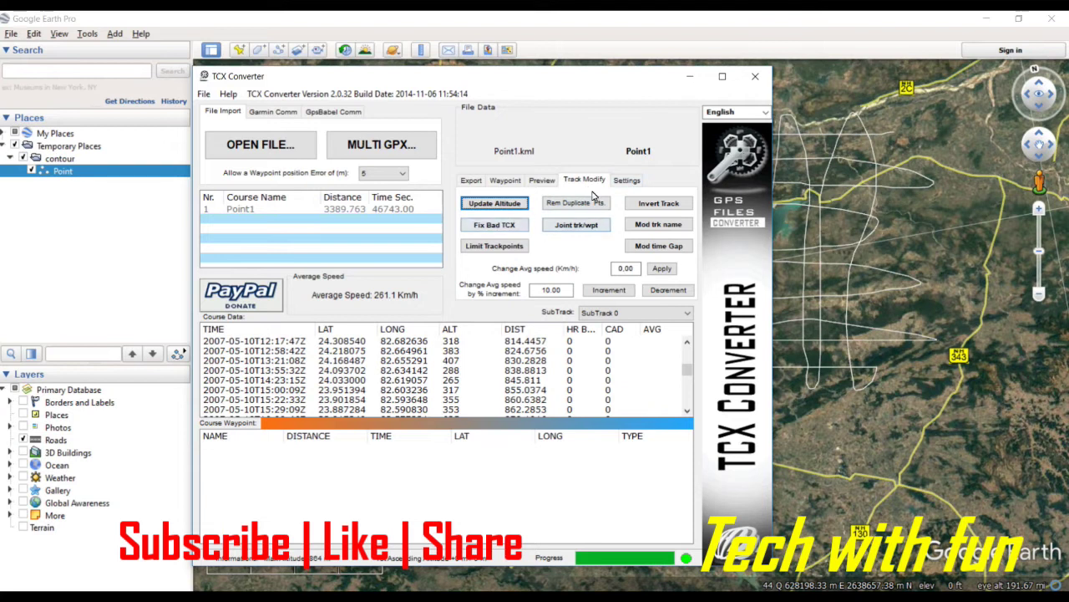
Export the track as Point1.csv to the Today Video folder with "," as cell separator, and minimize the converter to show the folder.
click(543, 181)
click(506, 180)
click(473, 182)
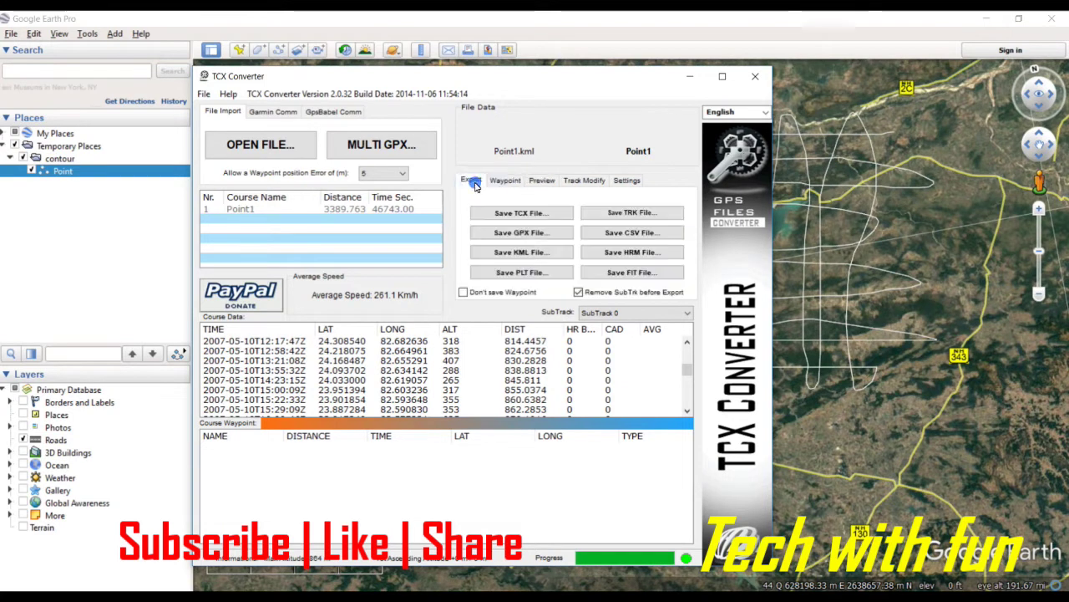
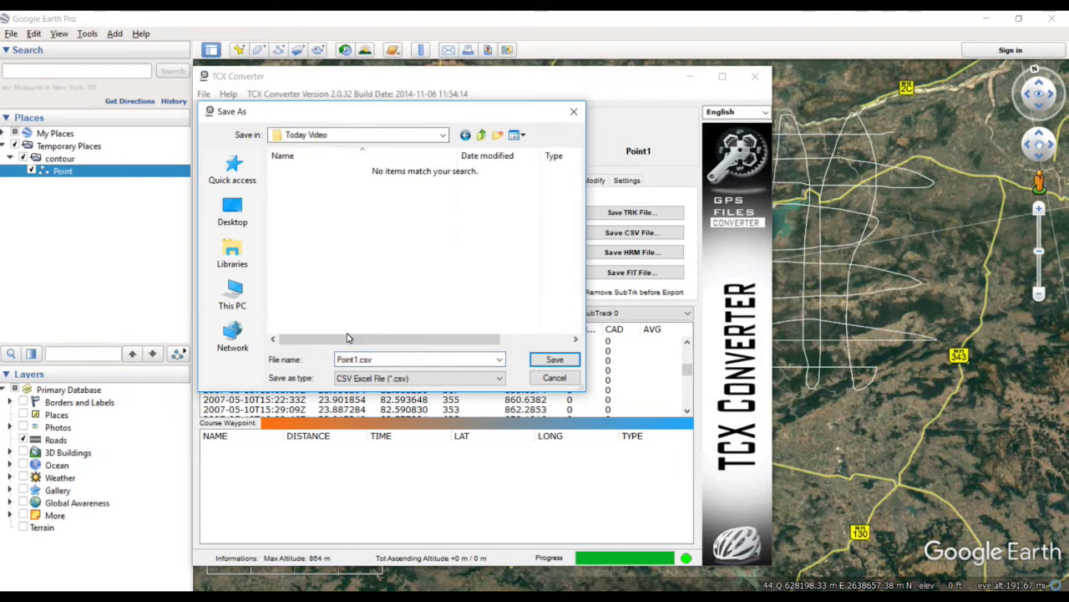
click(553, 360)
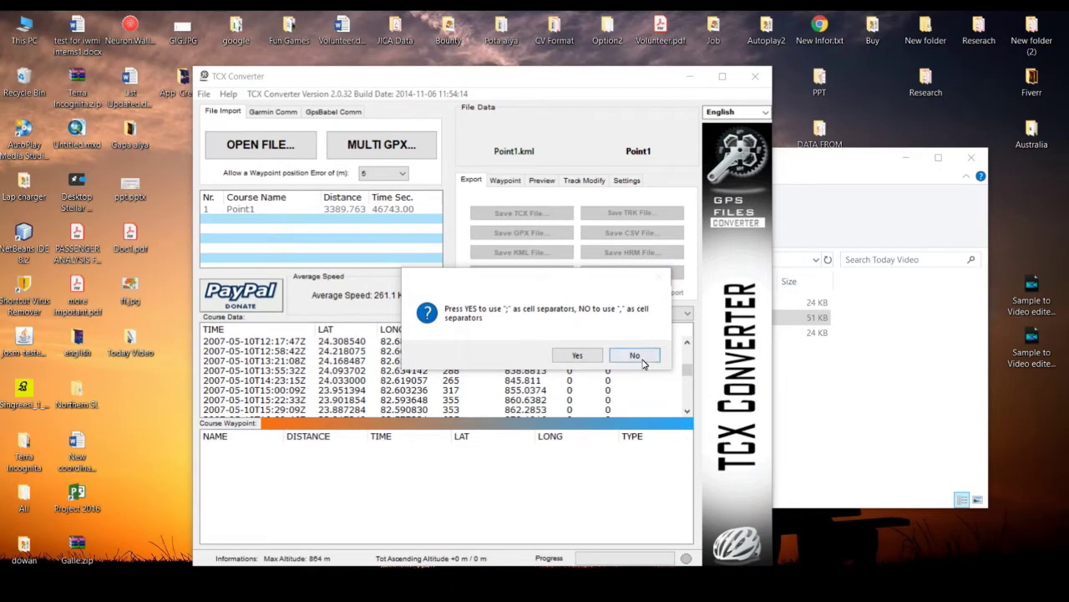
click(628, 356)
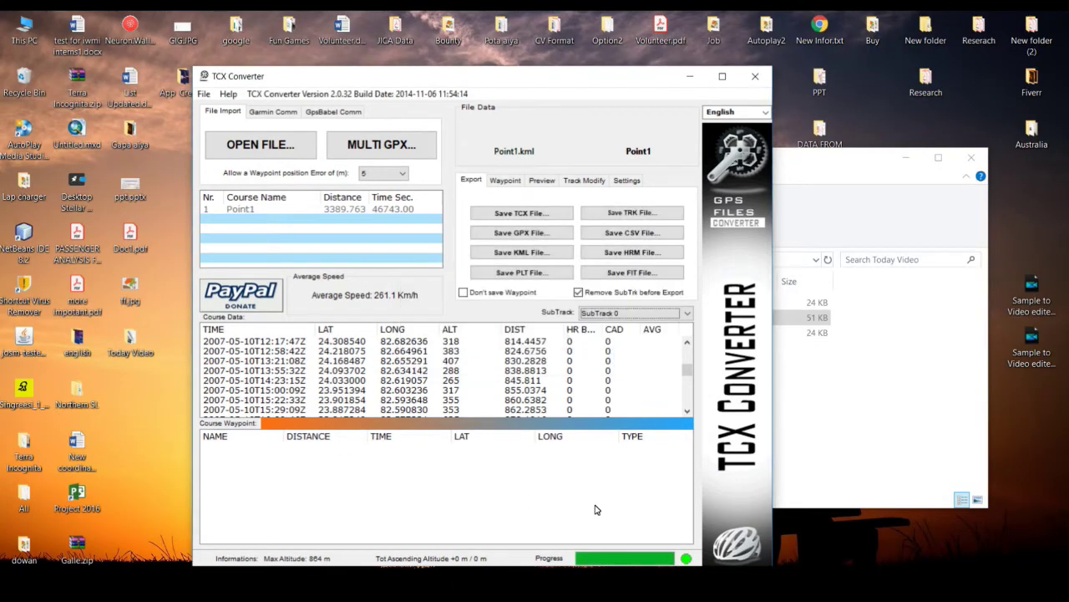
click(690, 76)
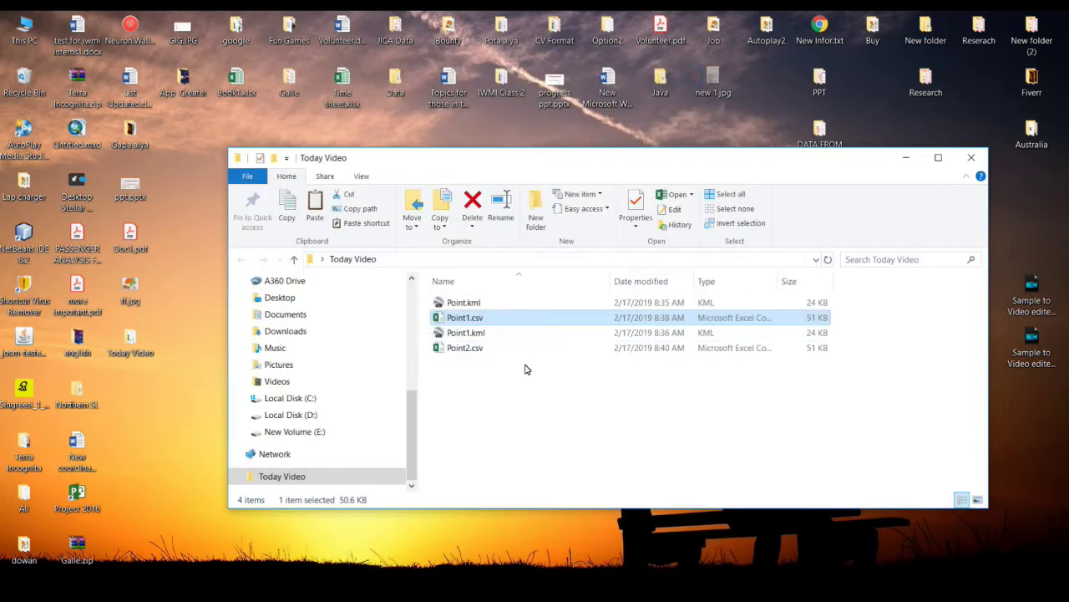
Open Point2.csv from the Today Video folder and examine its LAT, LONG and ALT columns.
click(451, 348)
double_click(451, 348)
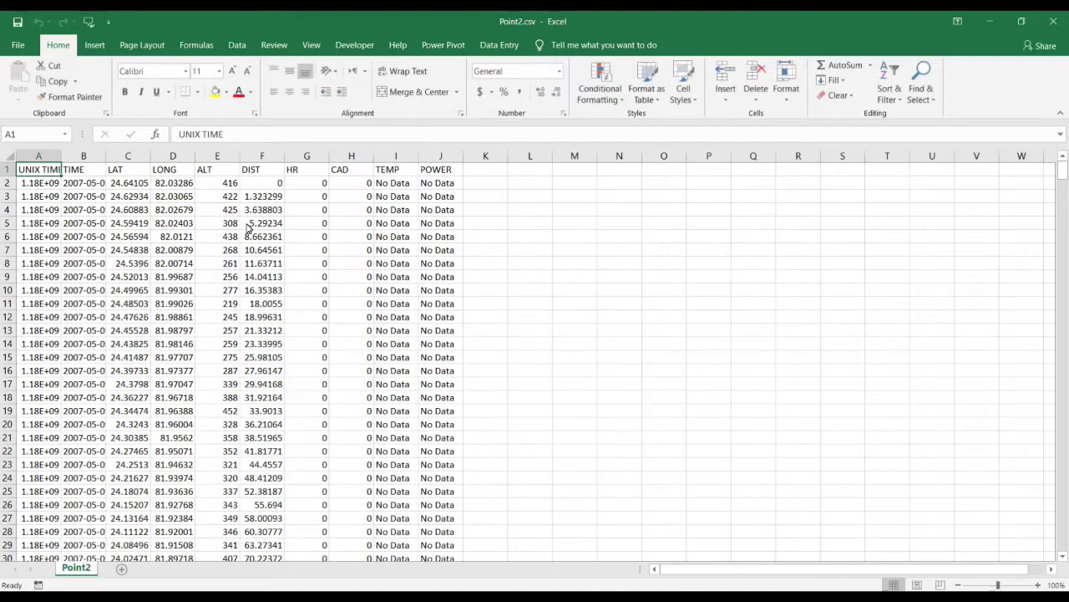
click(229, 207)
click(217, 157)
click(129, 157)
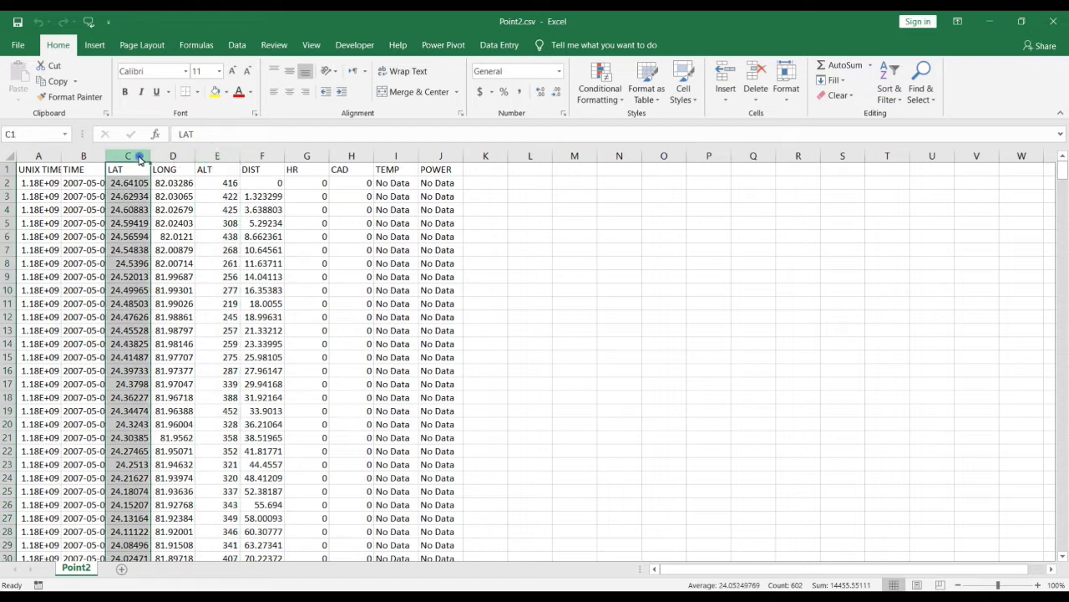
click(173, 156)
click(216, 156)
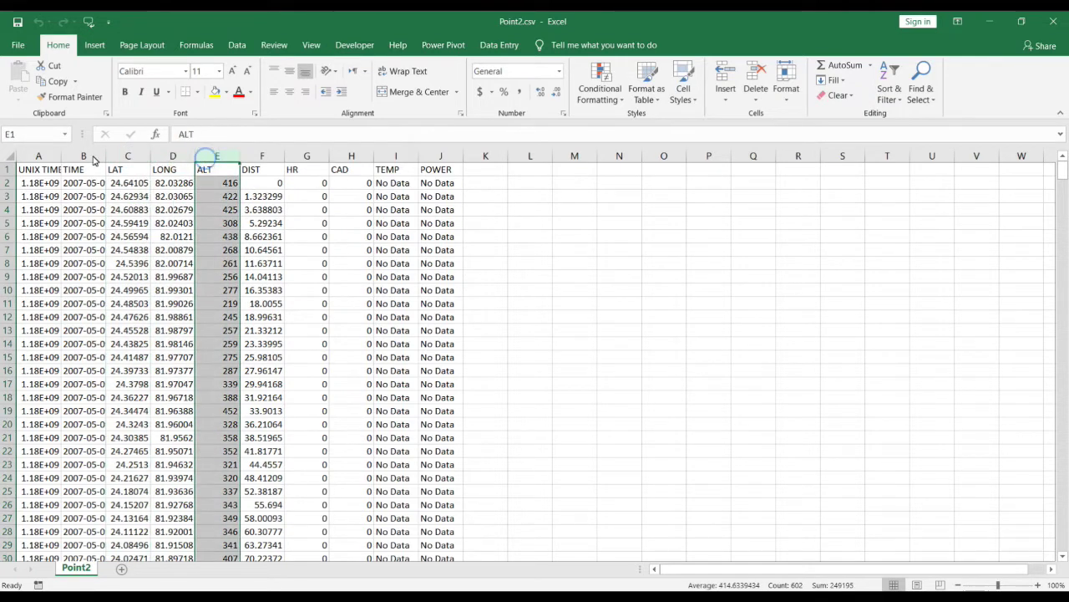
Delete the UNIX TIME and TIME columns and the HR, CAD, TEMP and POWER columns.
drag(40, 159, 84, 158)
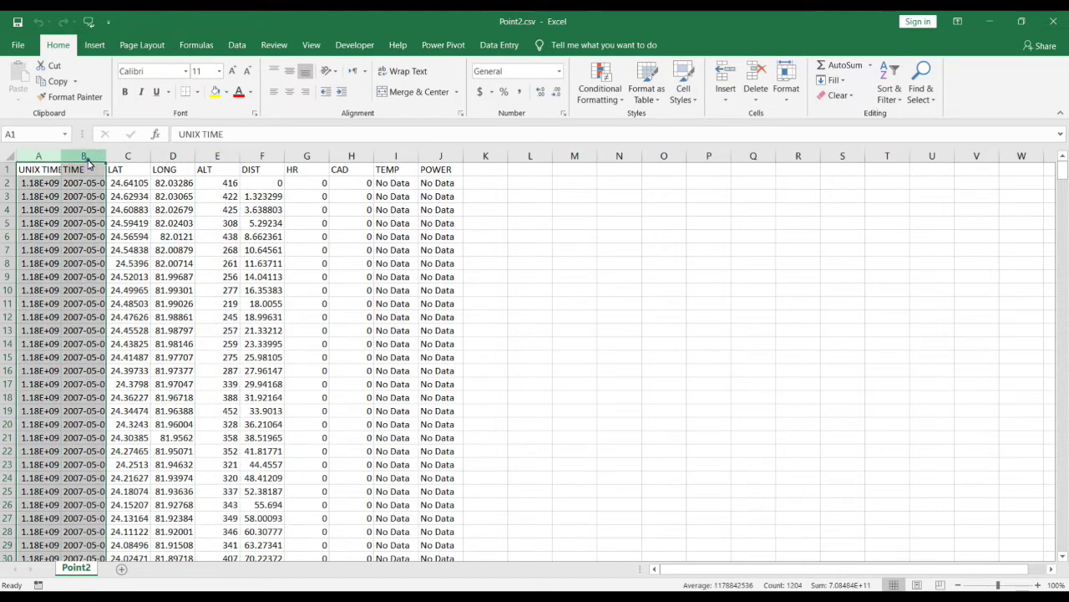
right_click(89, 163)
click(112, 269)
drag(219, 157, 351, 156)
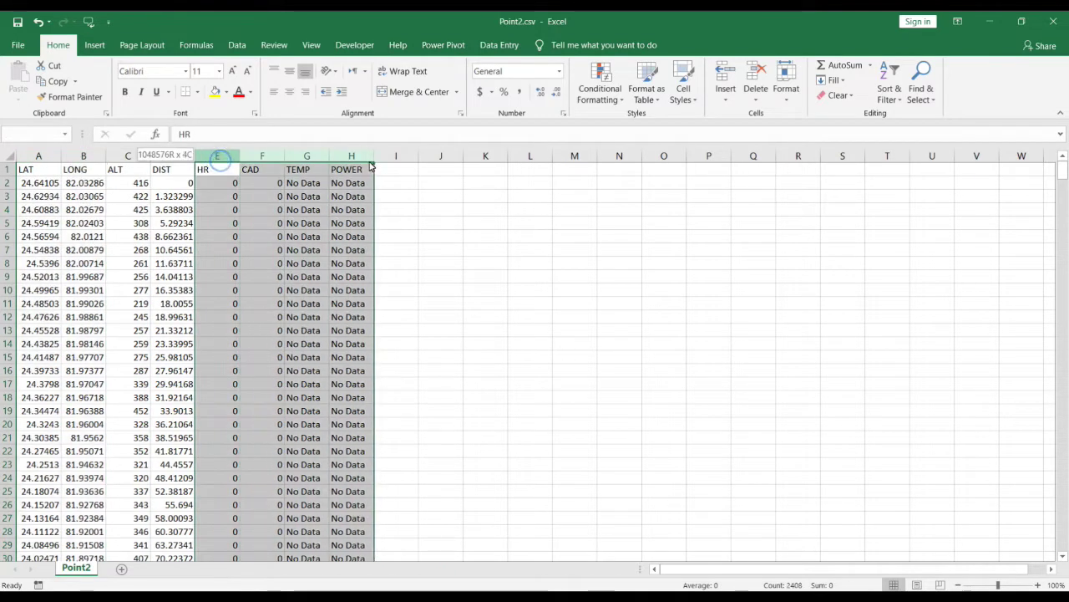
right_click(351, 158)
click(382, 272)
click(451, 265)
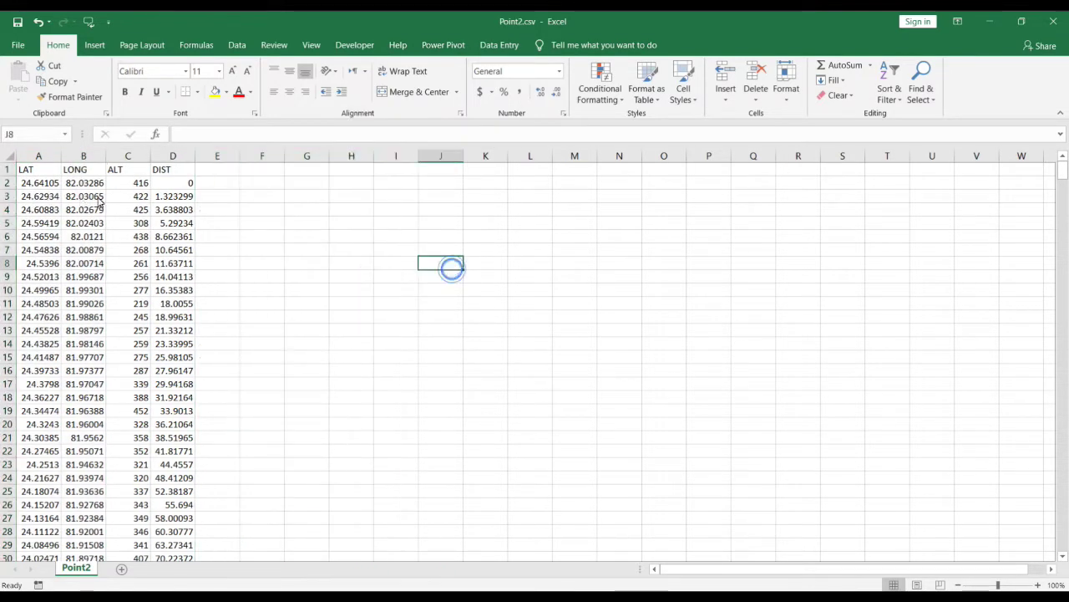
Delete the DIST column and check the remaining LAT, LONG and ALT rows.
click(167, 156)
right_click(167, 157)
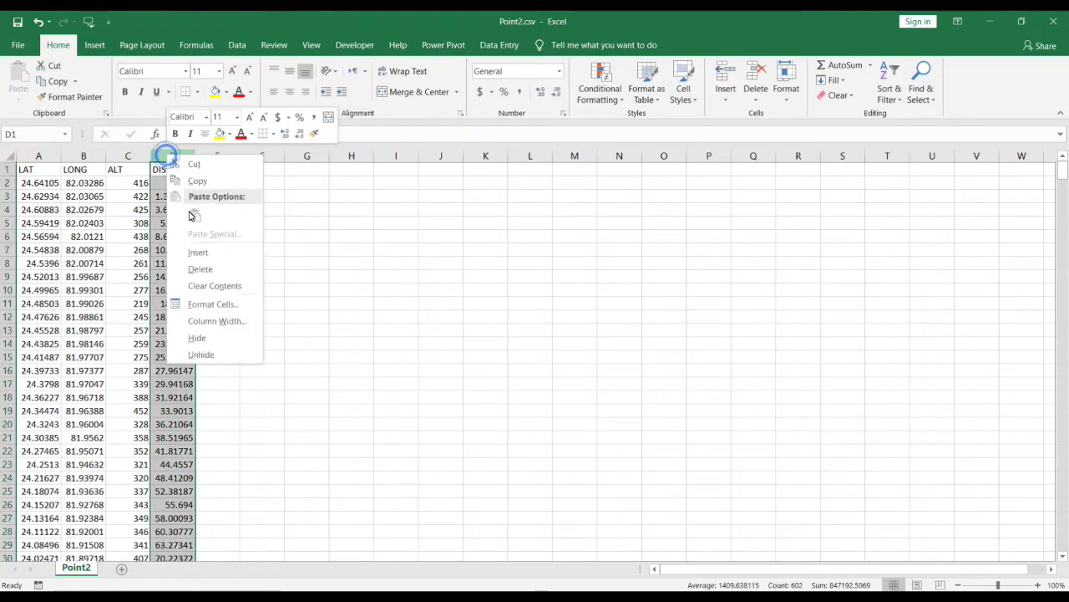
click(198, 268)
click(309, 263)
click(28, 170)
drag(28, 170, 128, 170)
scroll(146, 209, down, 20)
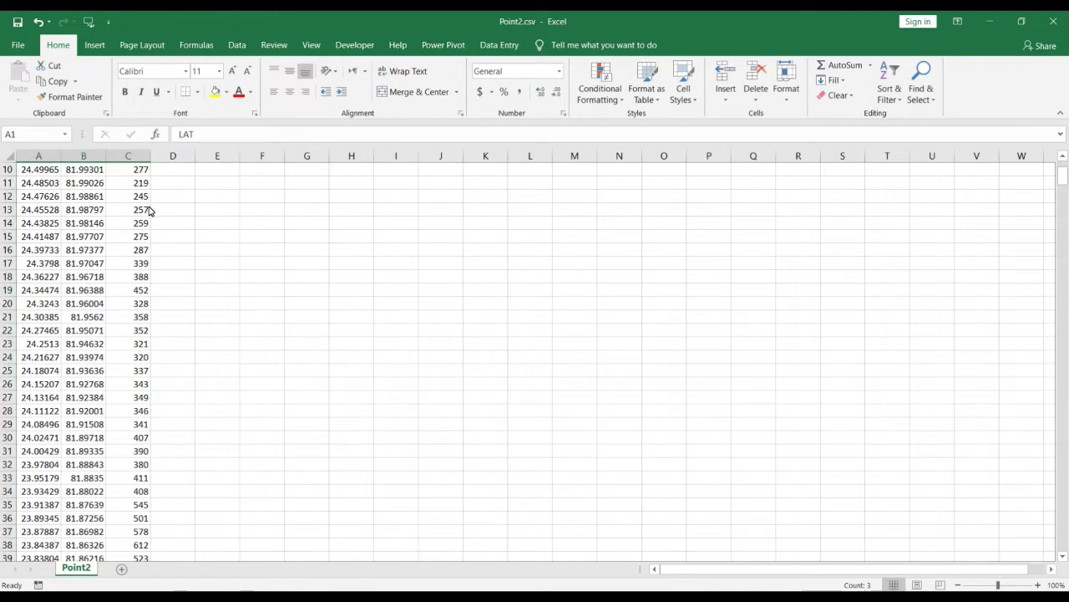
scroll(146, 210, up, 20)
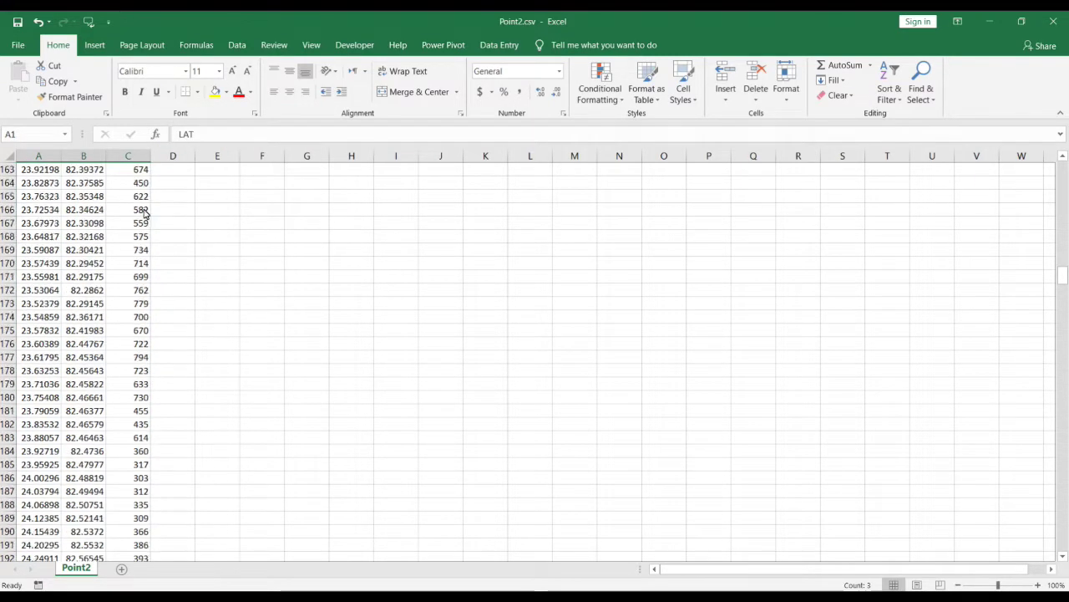
scroll(138, 210, up, 20)
click(262, 303)
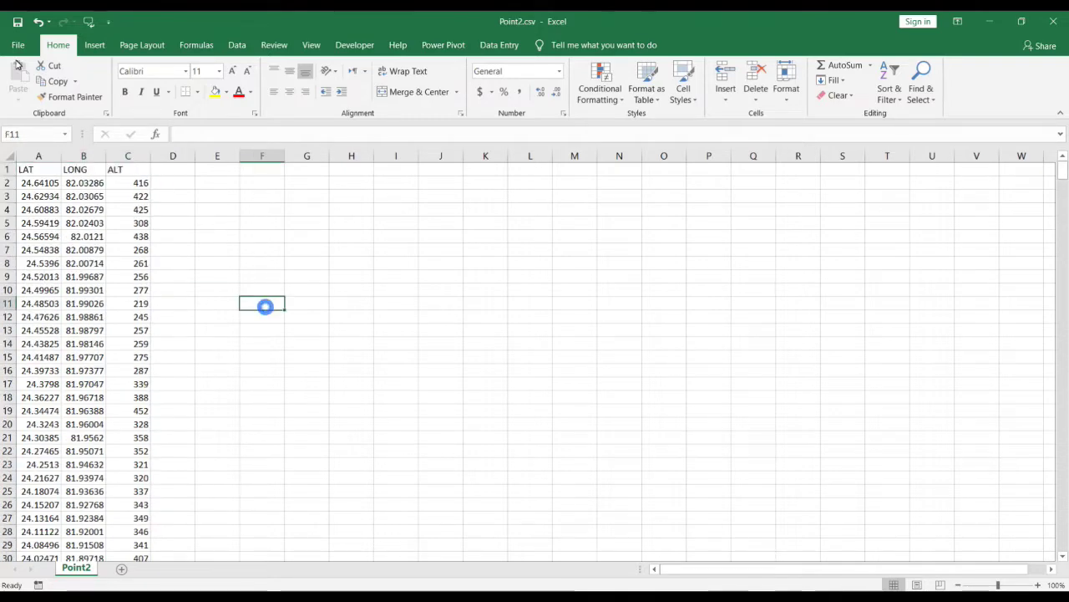
Save the cleaned sheet as Point3.csv in CSV (Comma delimited) format in the Today Video folder.
click(18, 44)
click(36, 167)
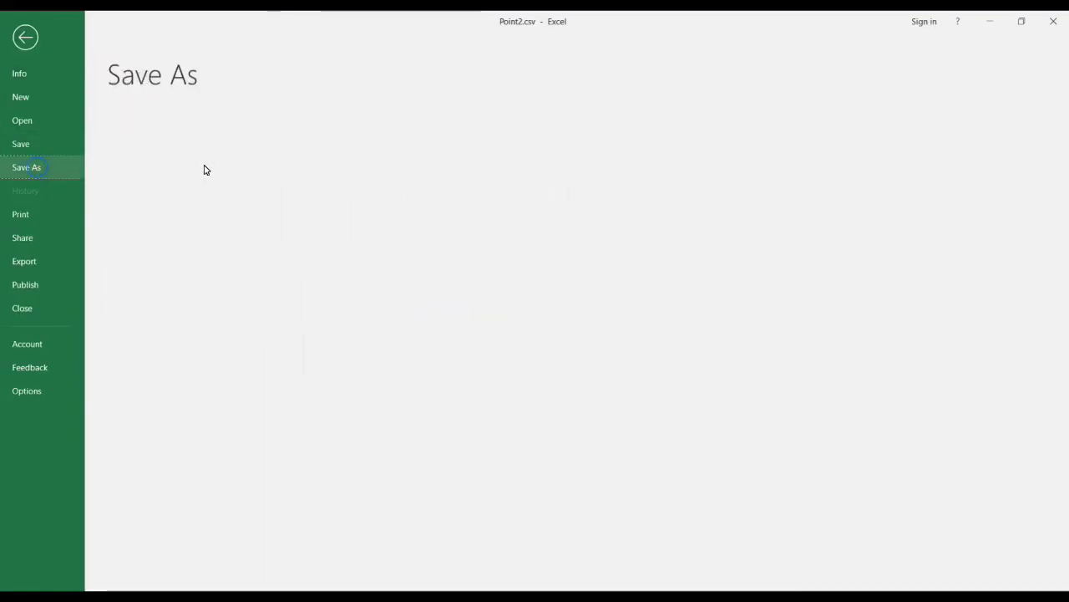
click(164, 265)
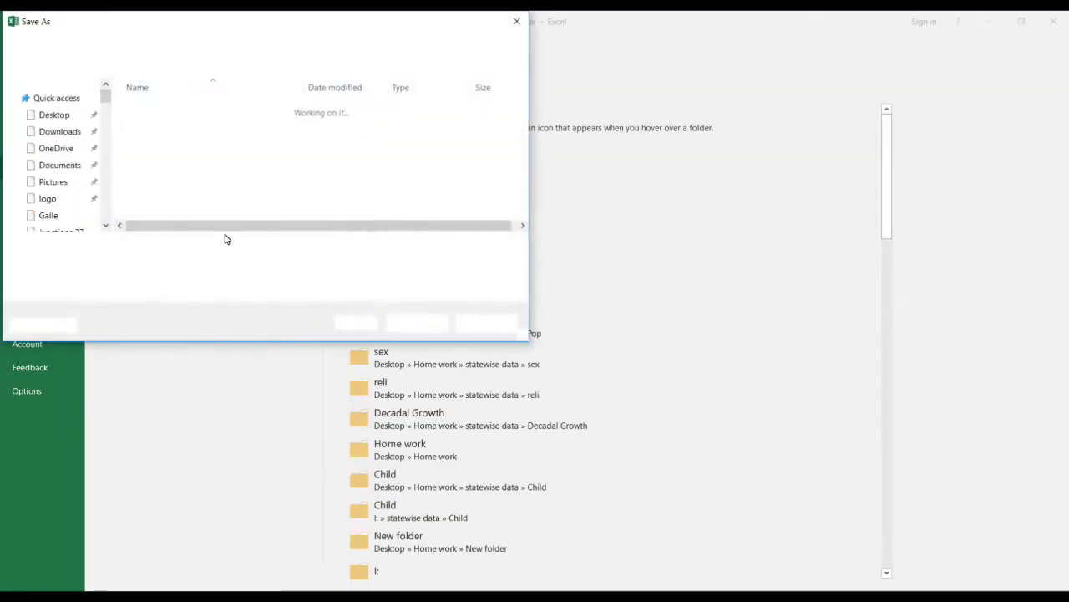
click(114, 246)
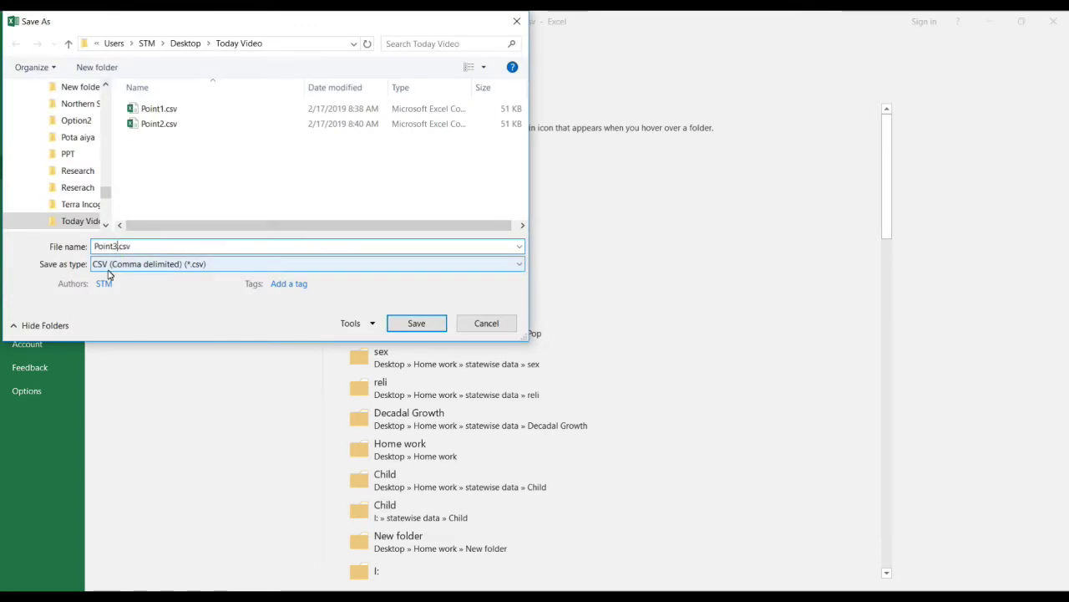
click(400, 329)
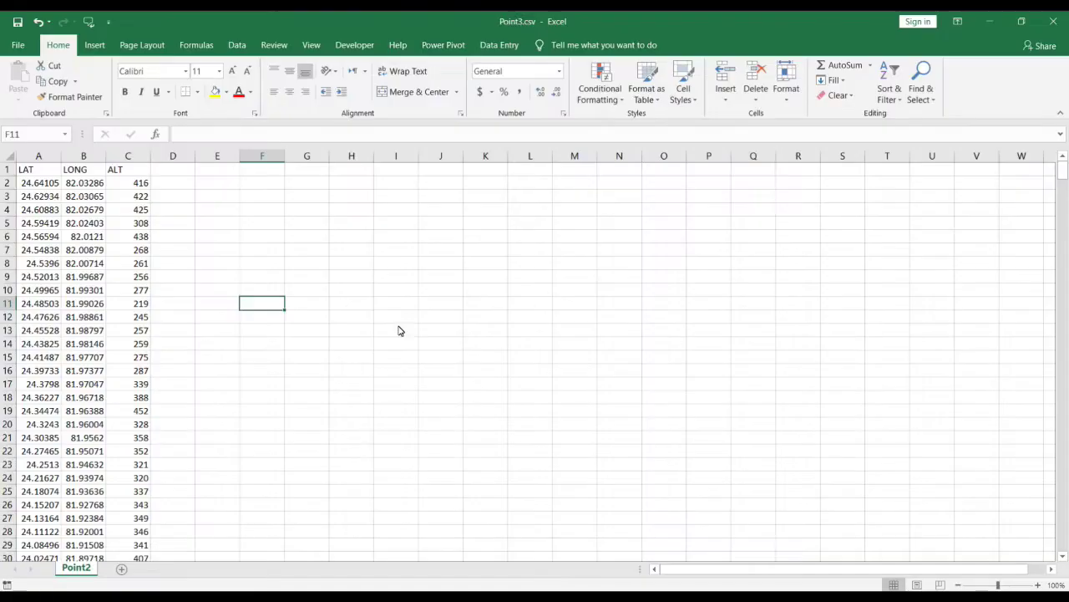
click(487, 352)
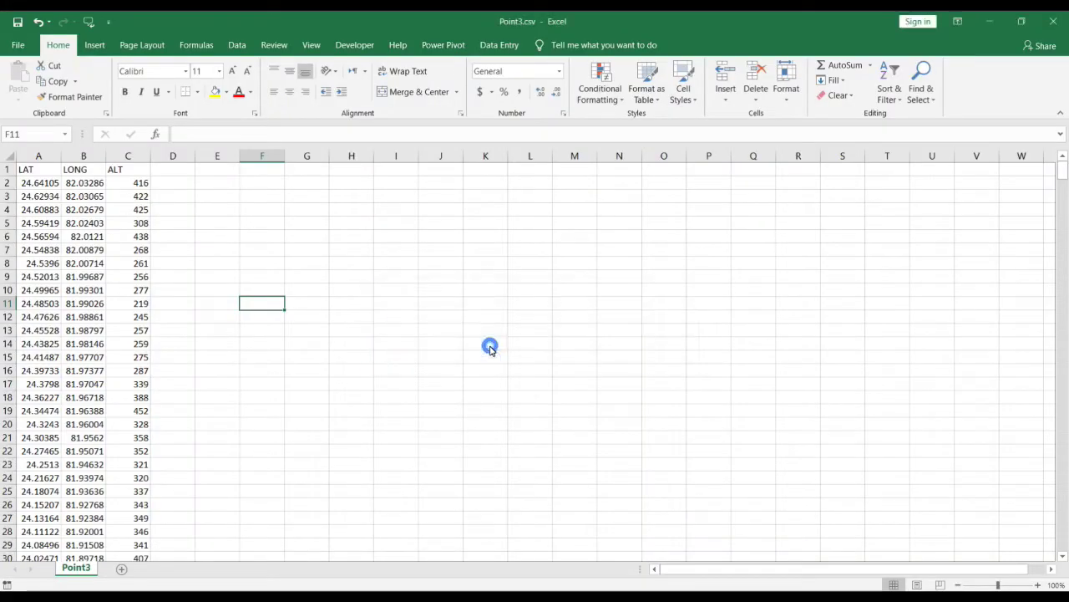
click(205, 252)
click(48, 171)
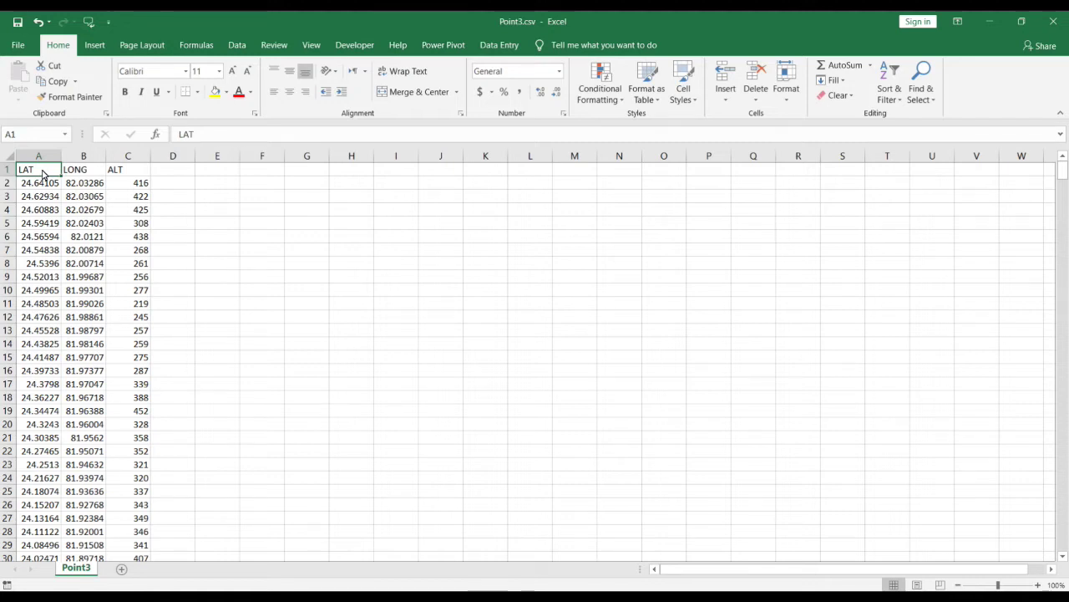
click(74, 171)
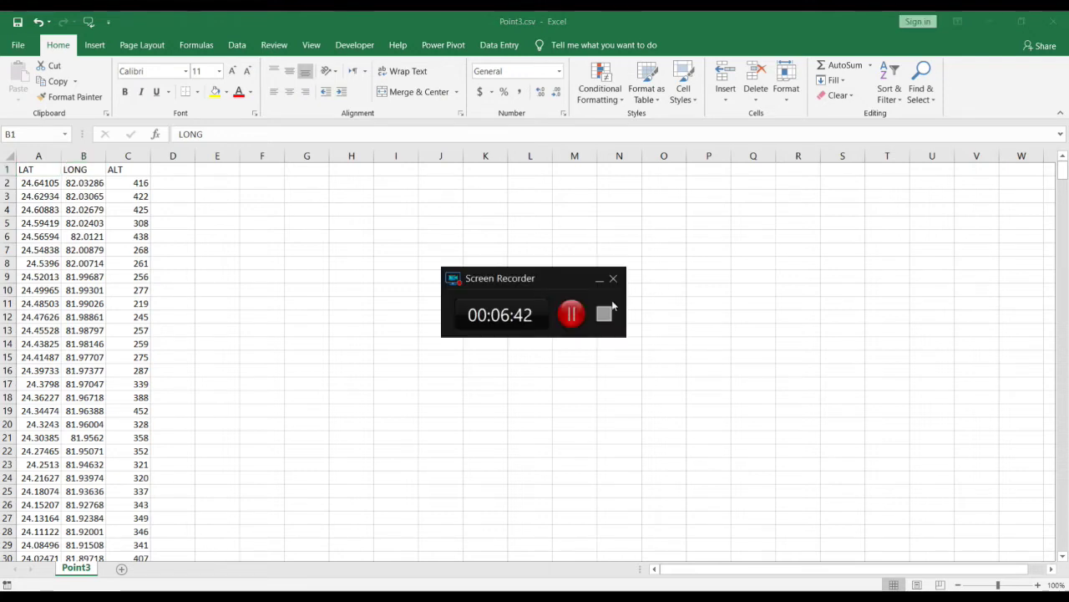
click(573, 313)
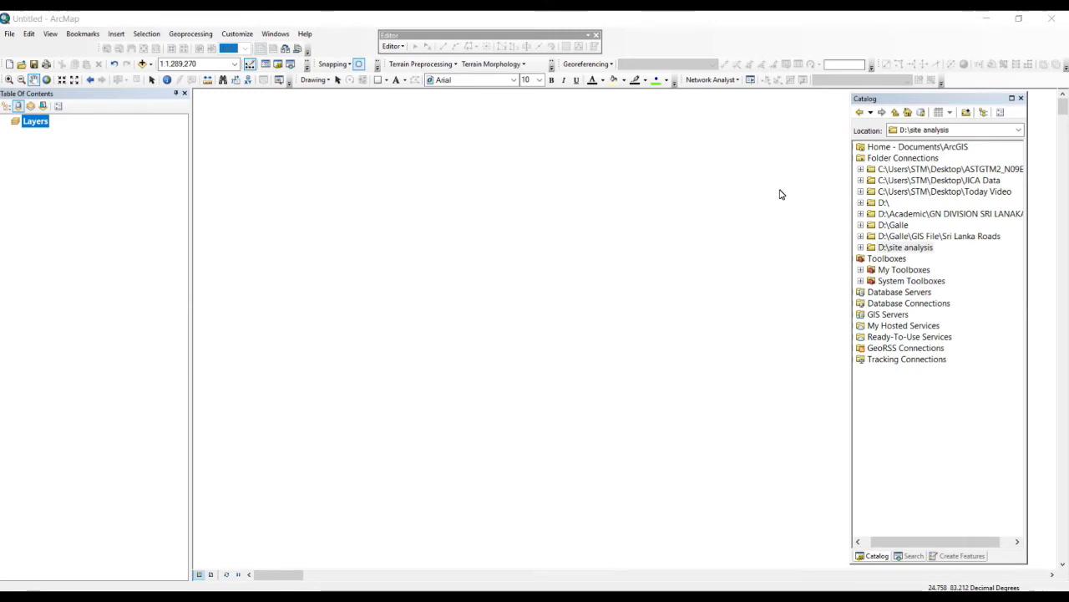
In ArcMap, add a folder connection to the Today Video folder on the Desktop.
click(965, 112)
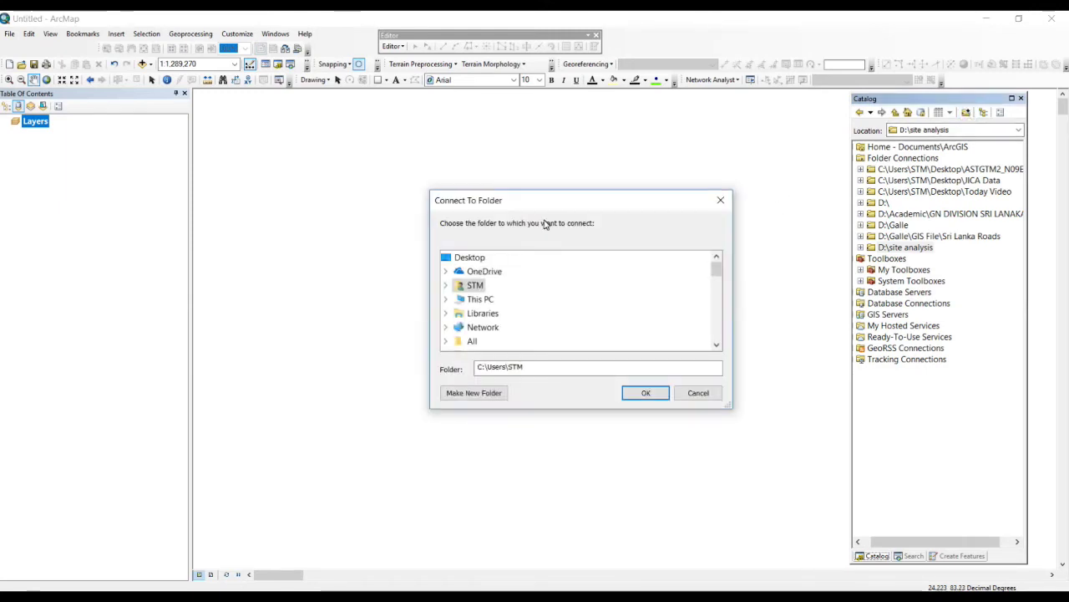
double_click(489, 299)
double_click(479, 300)
scroll(544, 309, down, 3)
scroll(544, 307, down, 6)
click(512, 284)
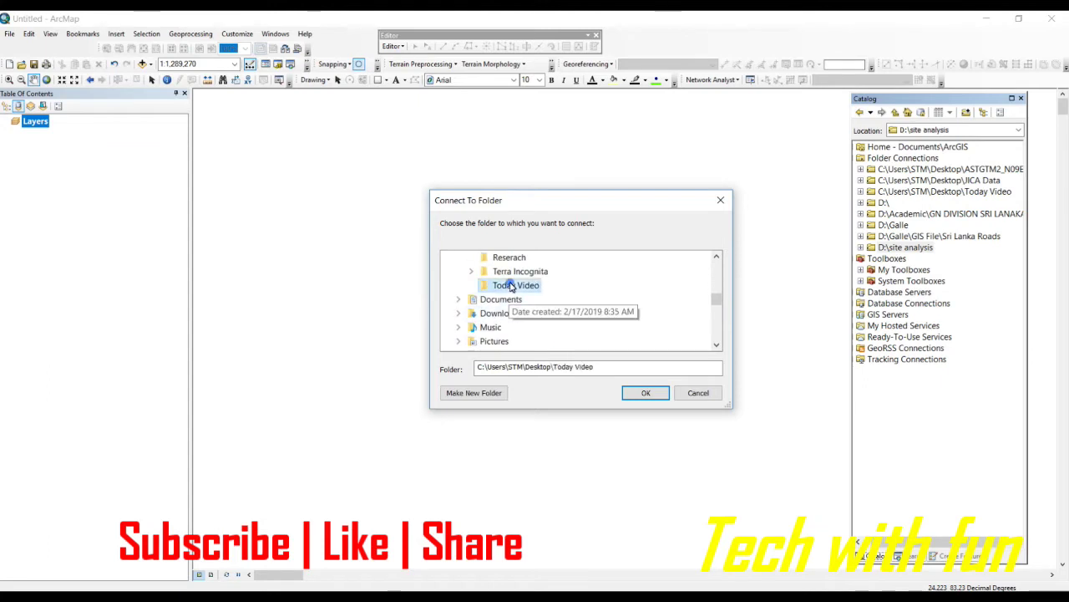
click(644, 393)
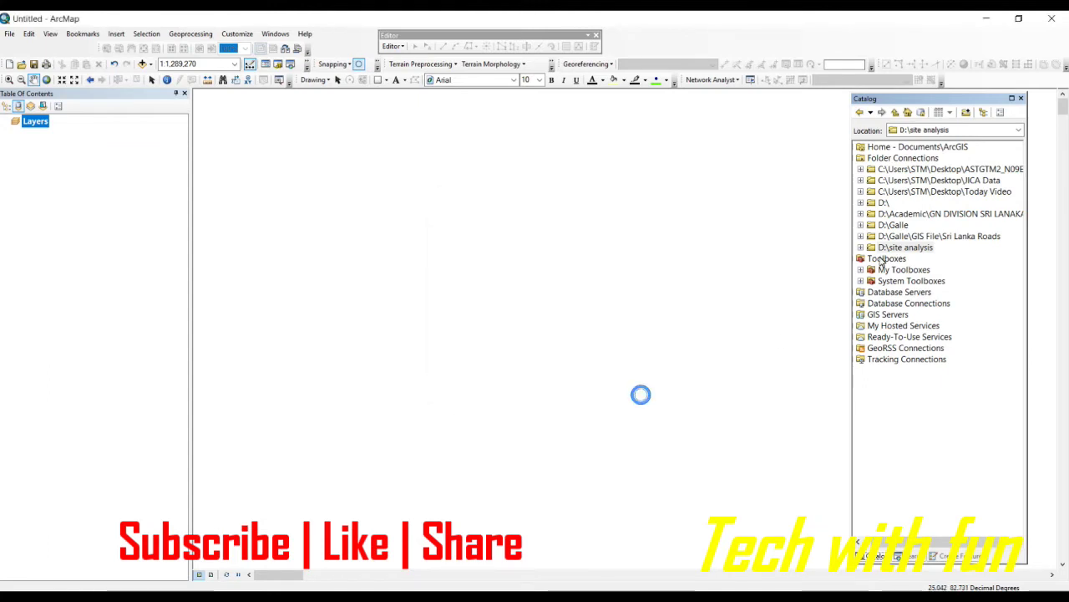
Expand the Today Video folder connection and add Point3.csv to the map.
click(861, 192)
click(902, 228)
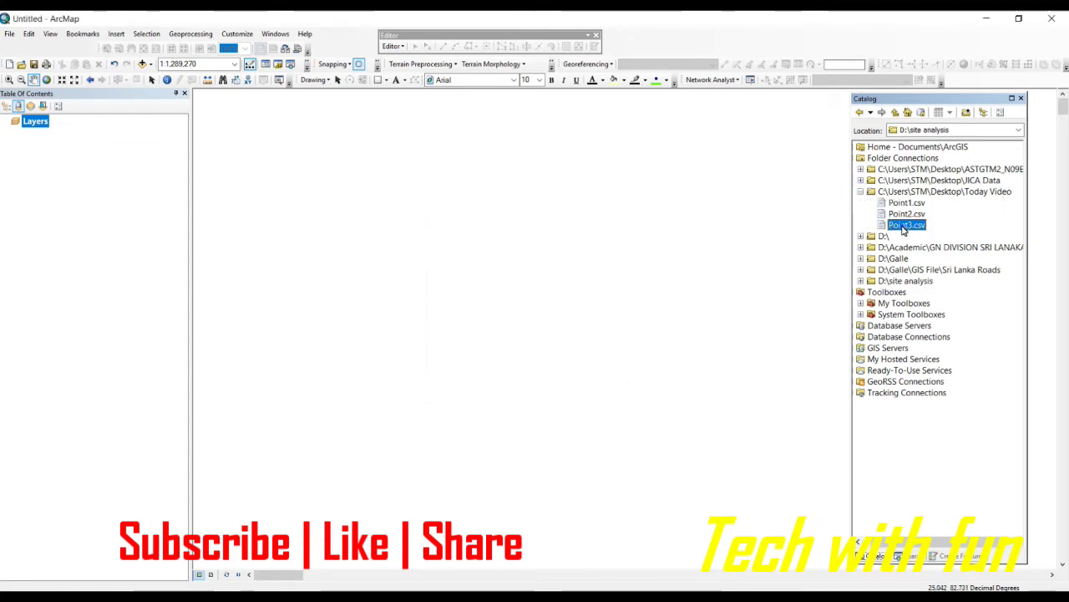
drag(550, 231, 545, 228)
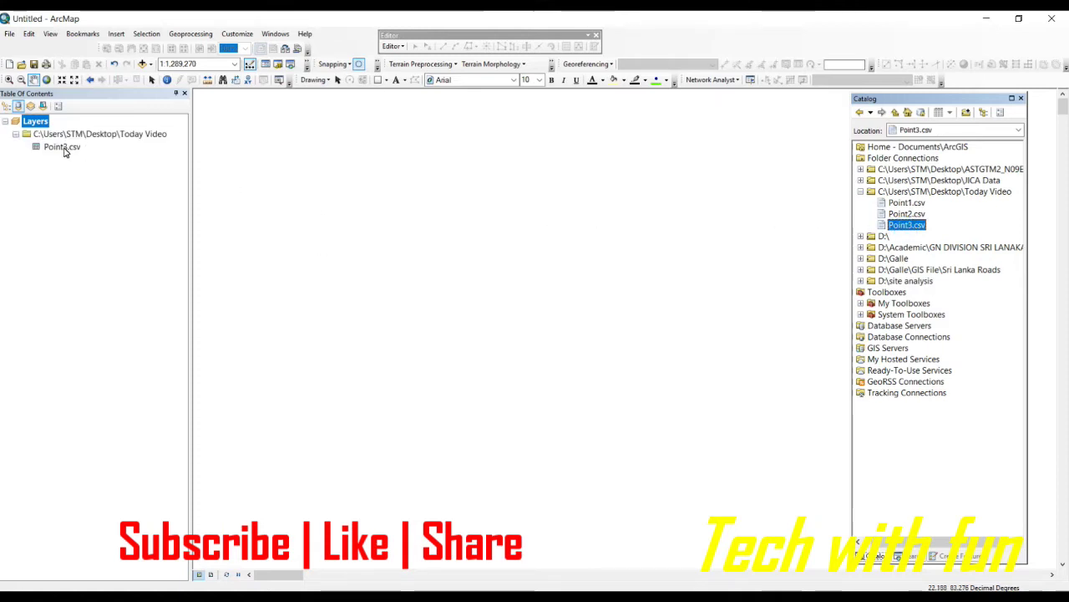
Set up Display XY Data for Point3.csv with LONG as X, LAT as Y and ALT as Z, and open its coordinate system settings.
right_click(61, 149)
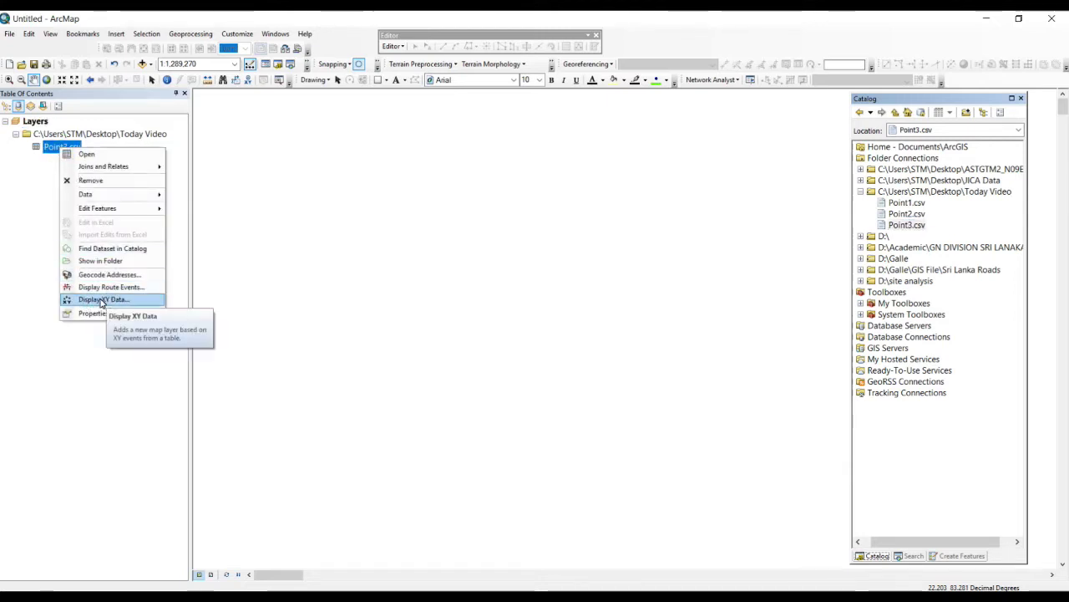
click(102, 300)
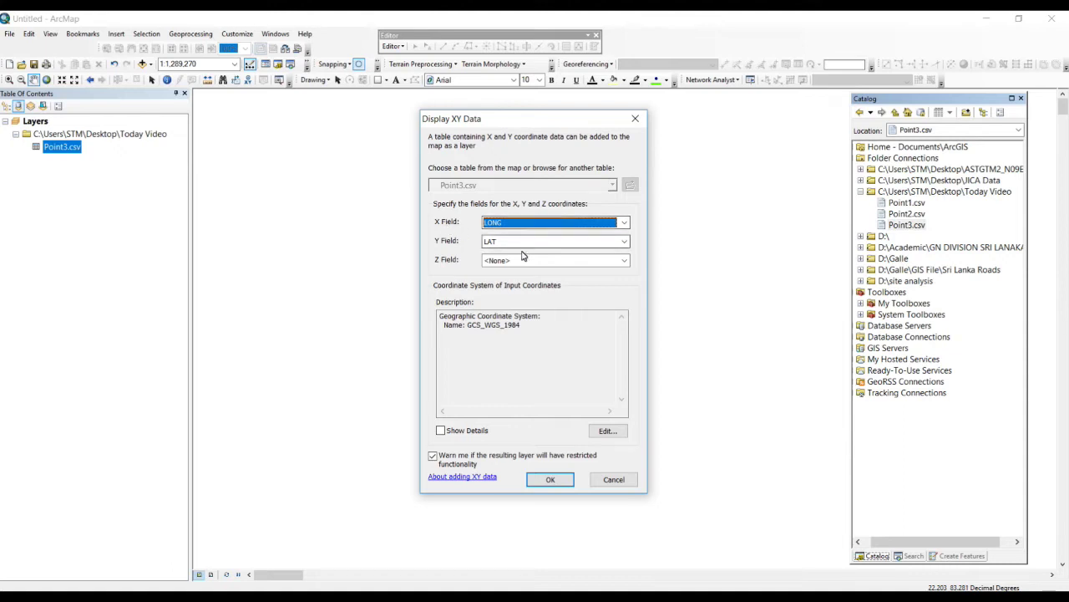
click(624, 262)
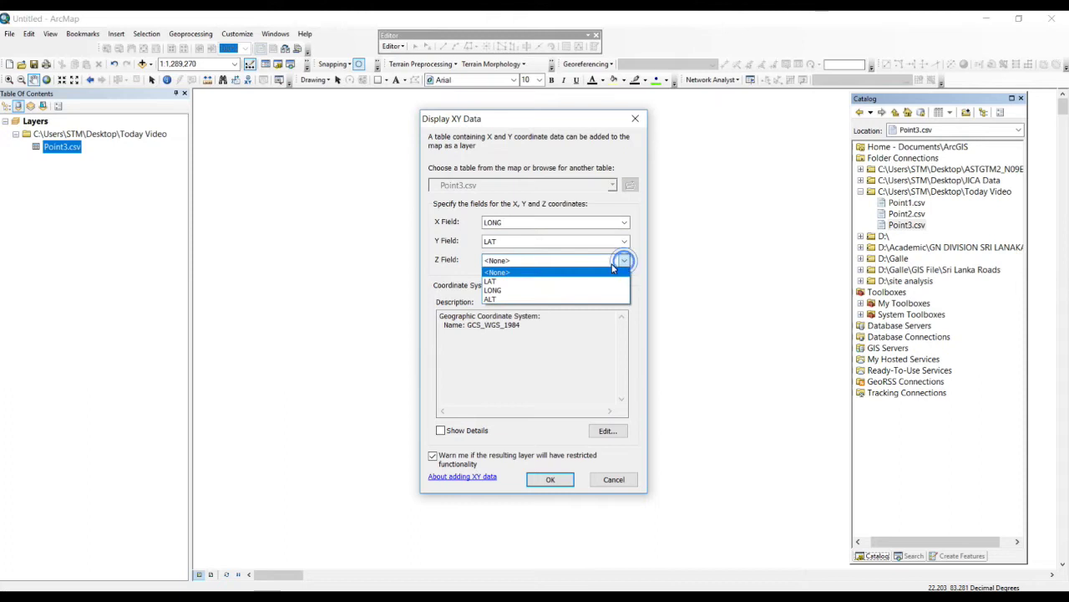
click(494, 303)
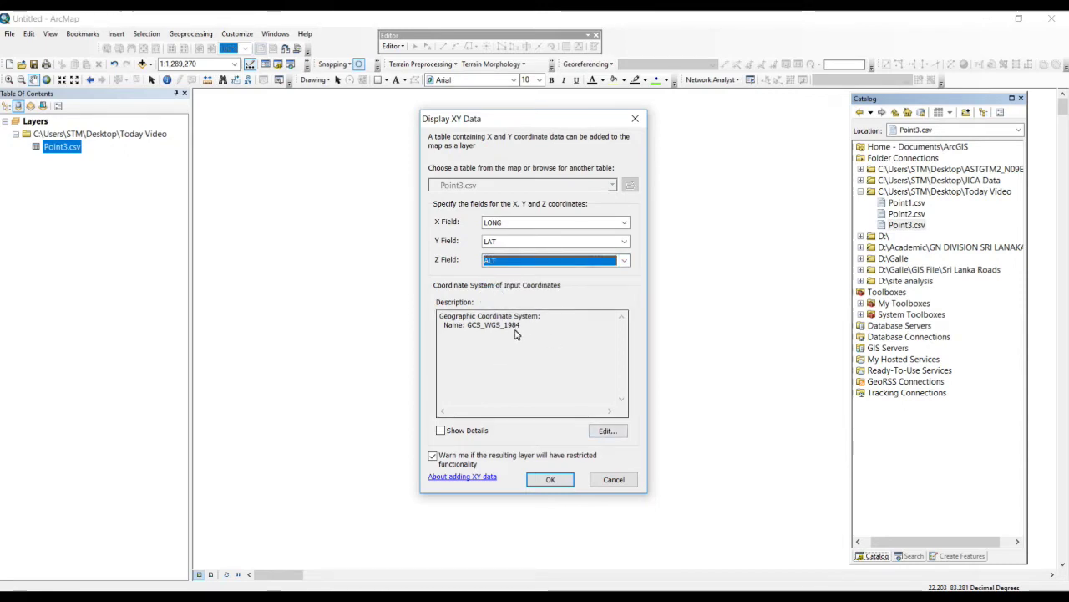
click(608, 430)
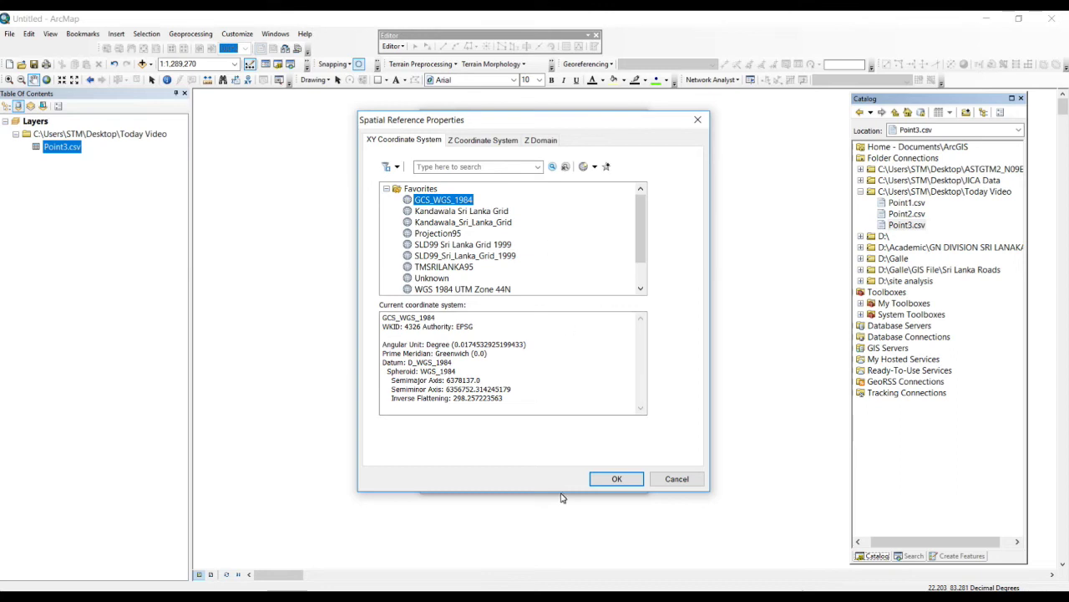
Switch to Google Earth Pro and open its options to check the coordinate settings.
click(501, 547)
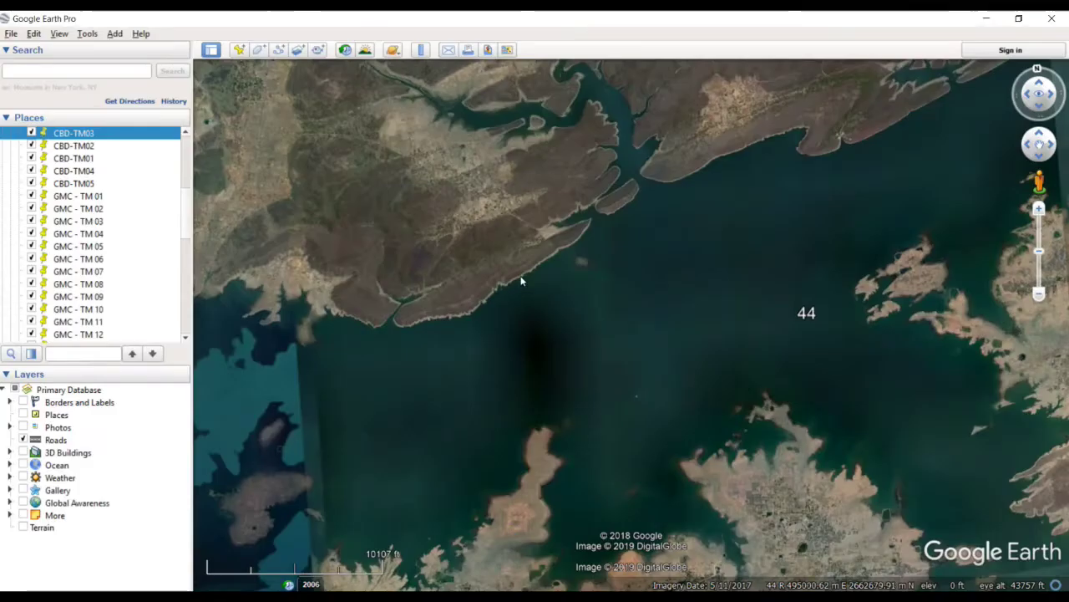
click(979, 24)
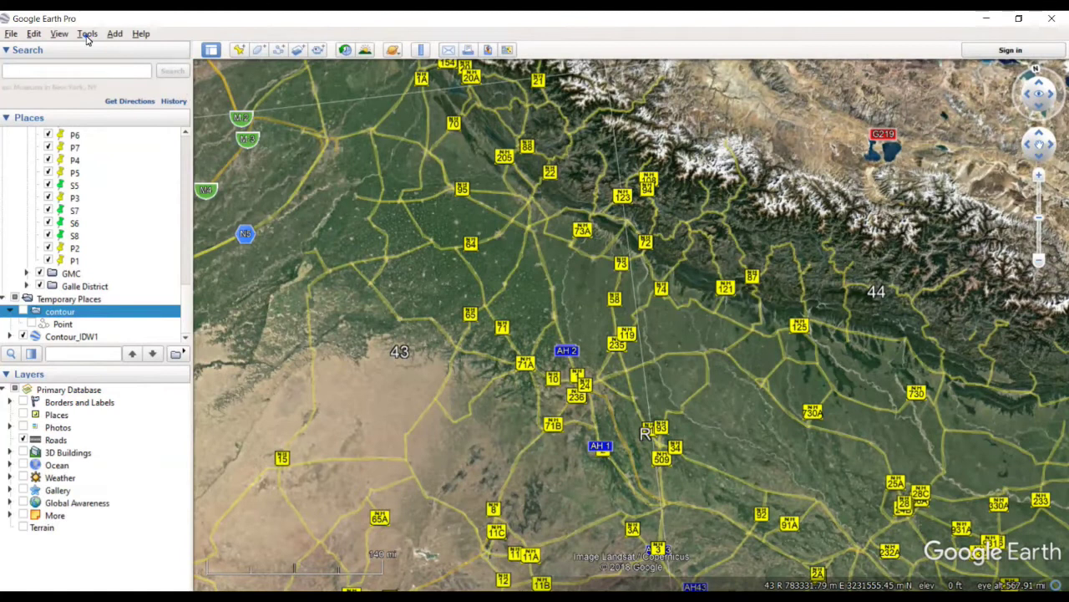
click(87, 33)
click(111, 150)
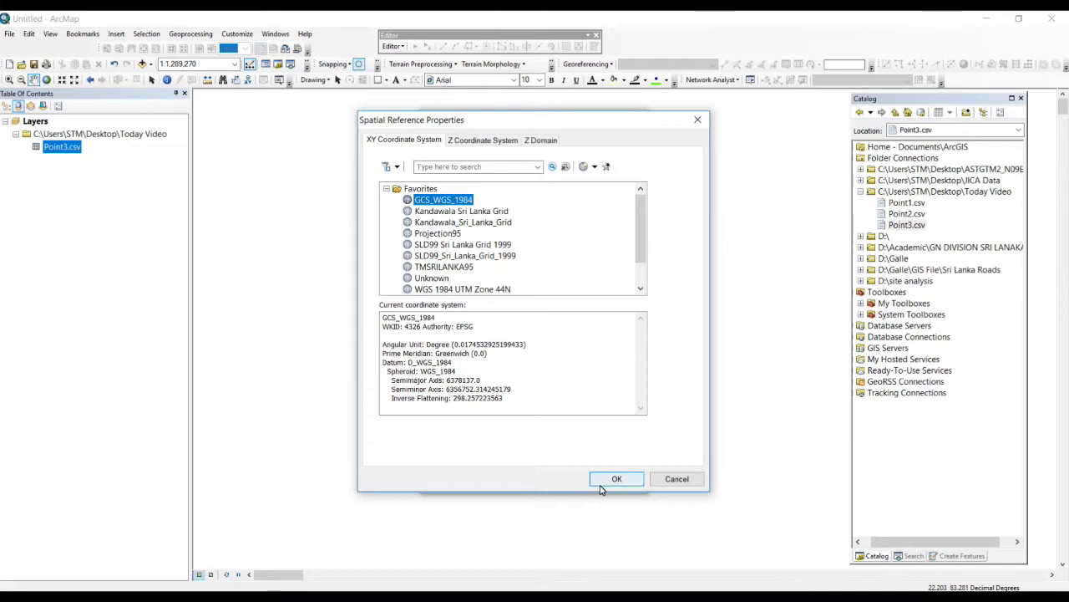
Back in ArcMap, accept GCS_WGS_1984 as the input coordinate system and plot the Point3.csv points as an XY event layer.
click(603, 480)
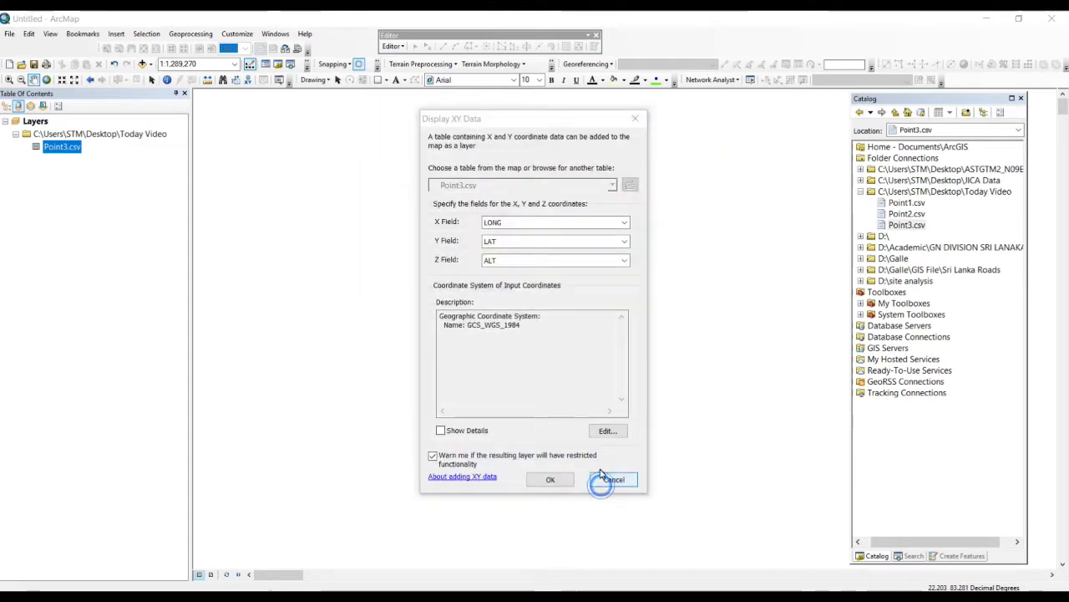
click(545, 481)
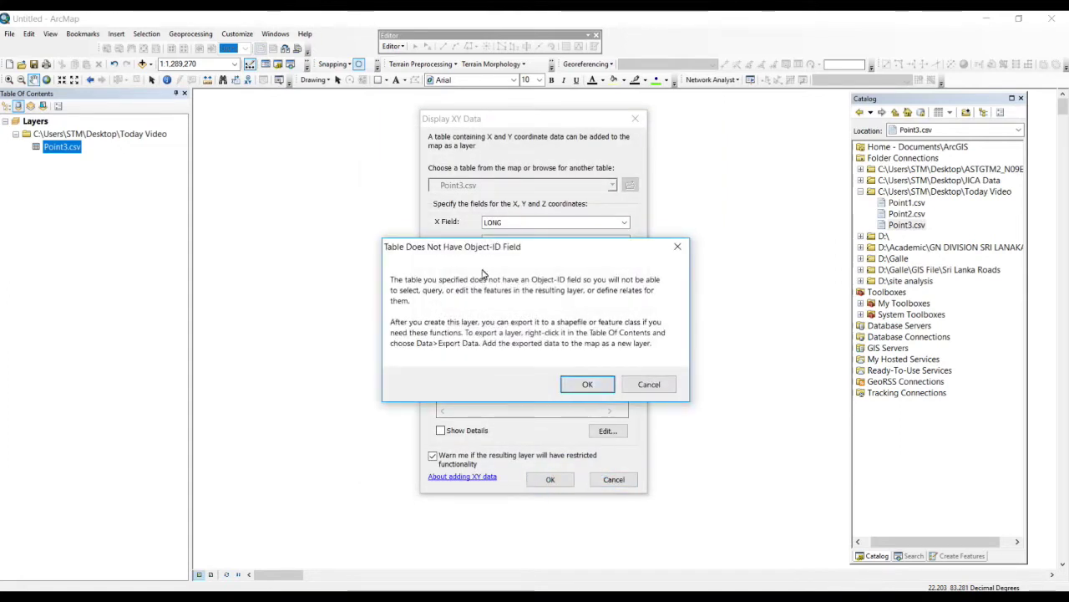
click(581, 384)
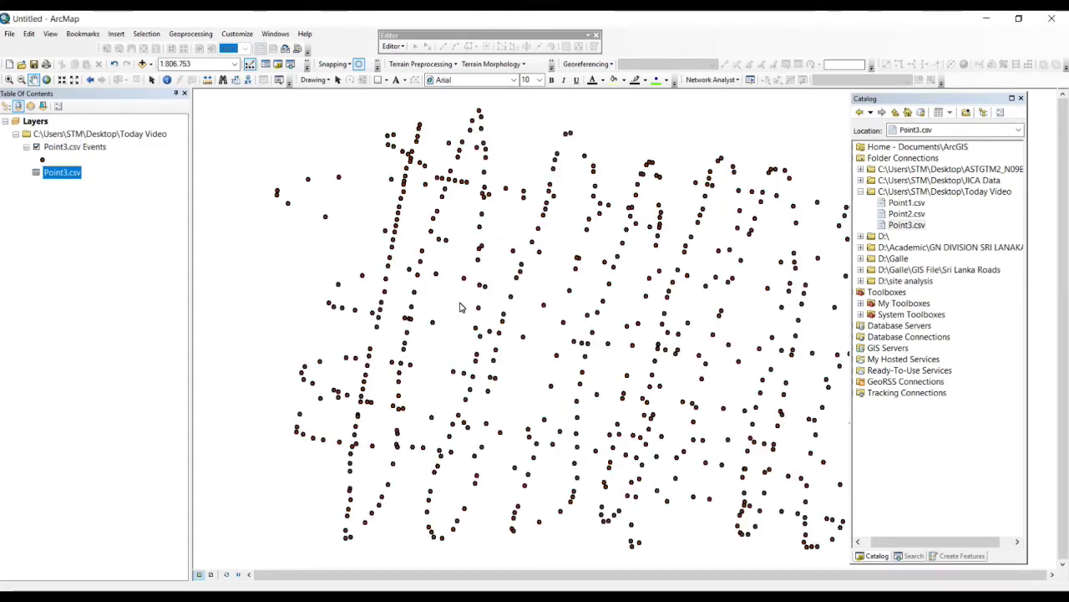
scroll(505, 297, up, 3)
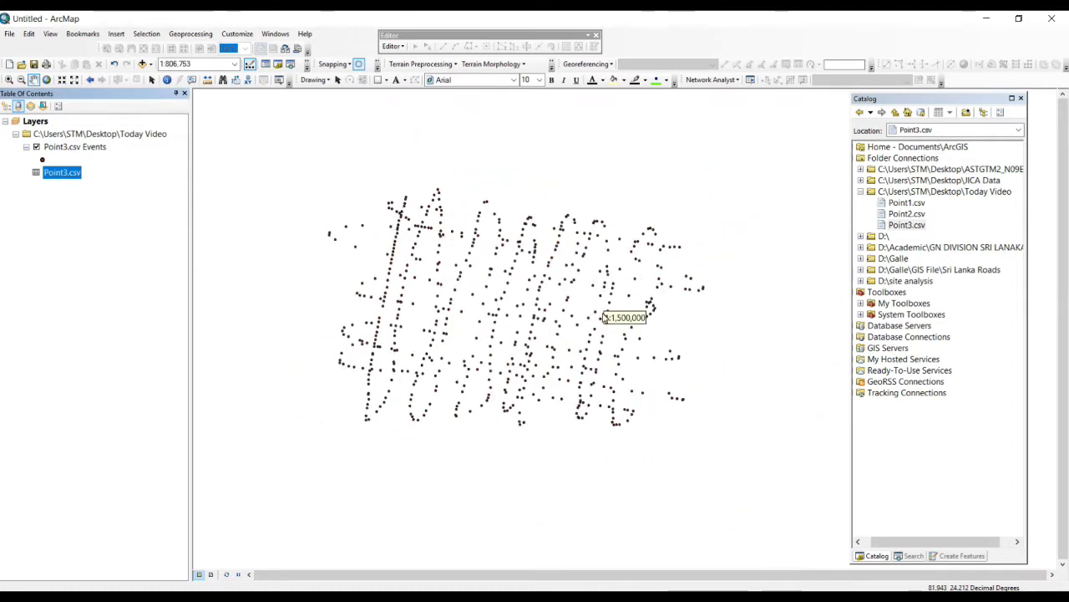
Open the attribute table of the Point3.csv Events layer and examine its LAT, LONG and ALT columns.
scroll(505, 297, down, 1)
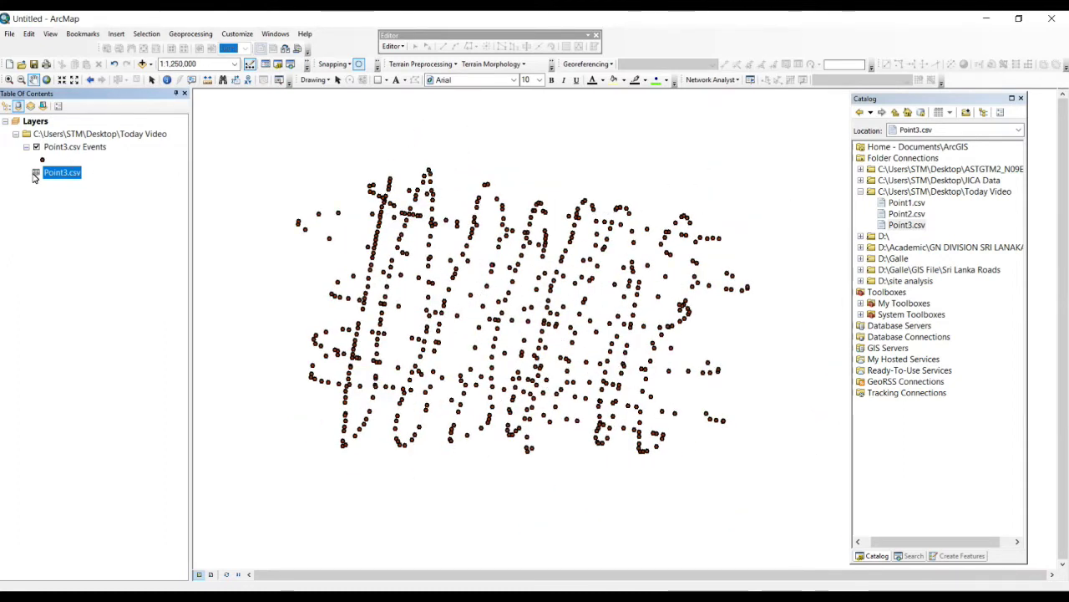
right_click(50, 149)
click(83, 205)
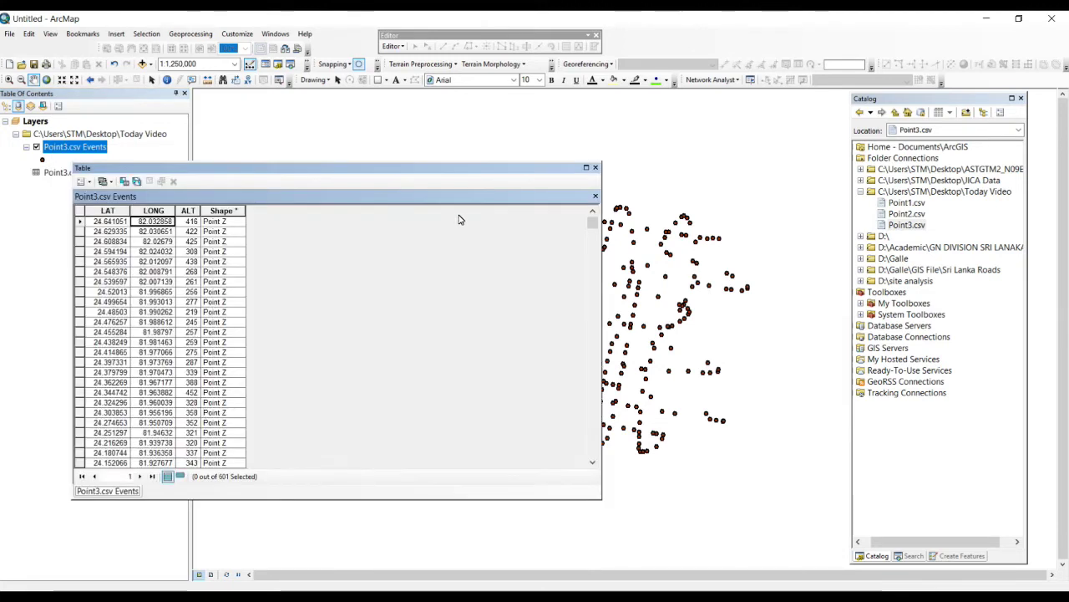
click(189, 210)
click(107, 211)
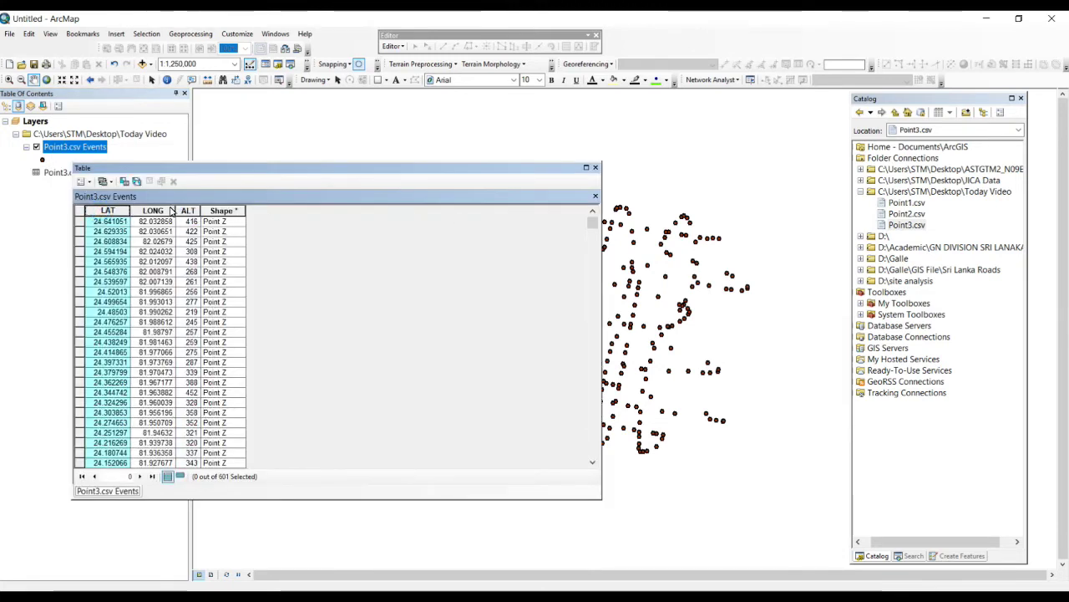
click(159, 211)
click(192, 212)
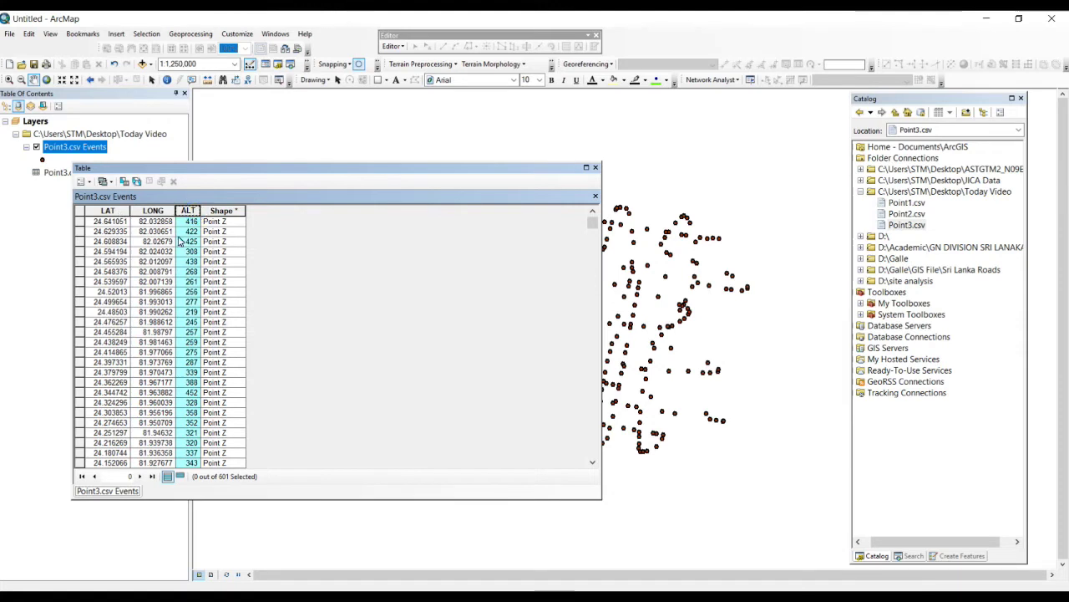
click(593, 168)
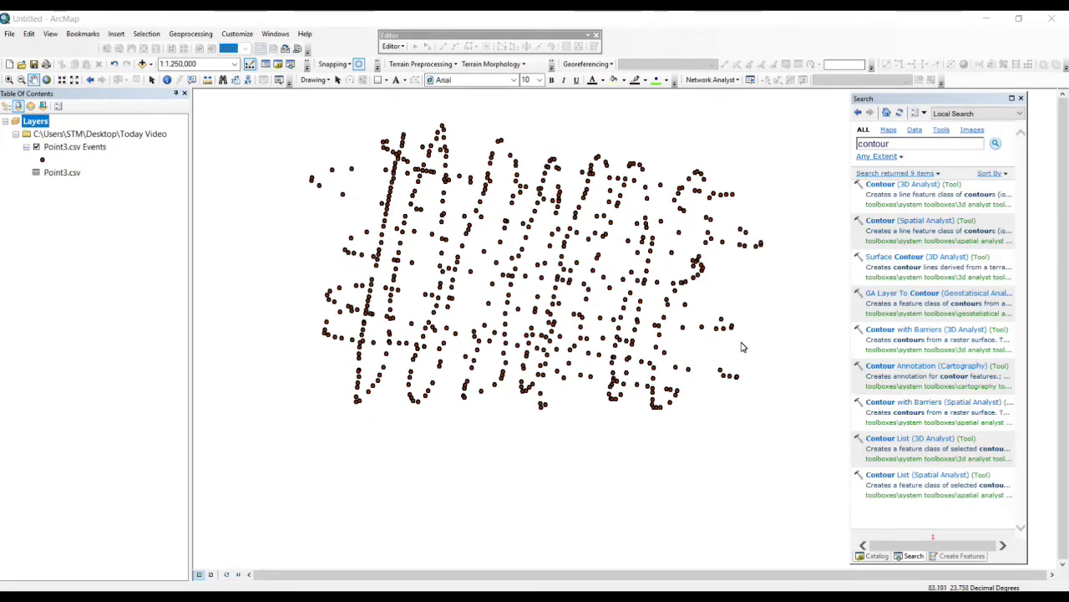
Search the tools for idw and open the Spatial Analyst version of IDW.
key(ctrl+a)
key(BackSpace)
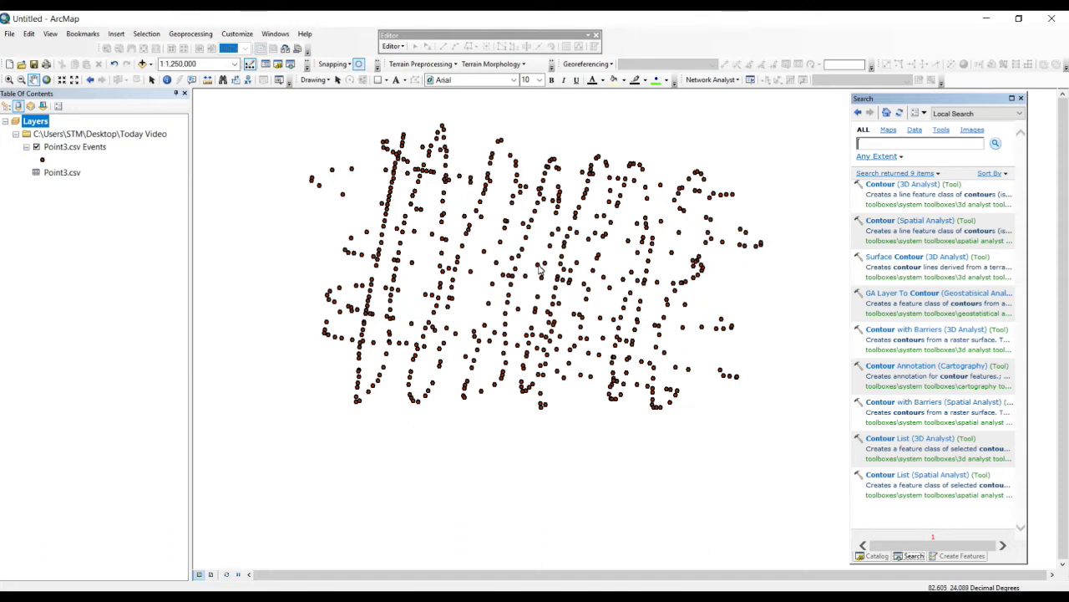
click(870, 146)
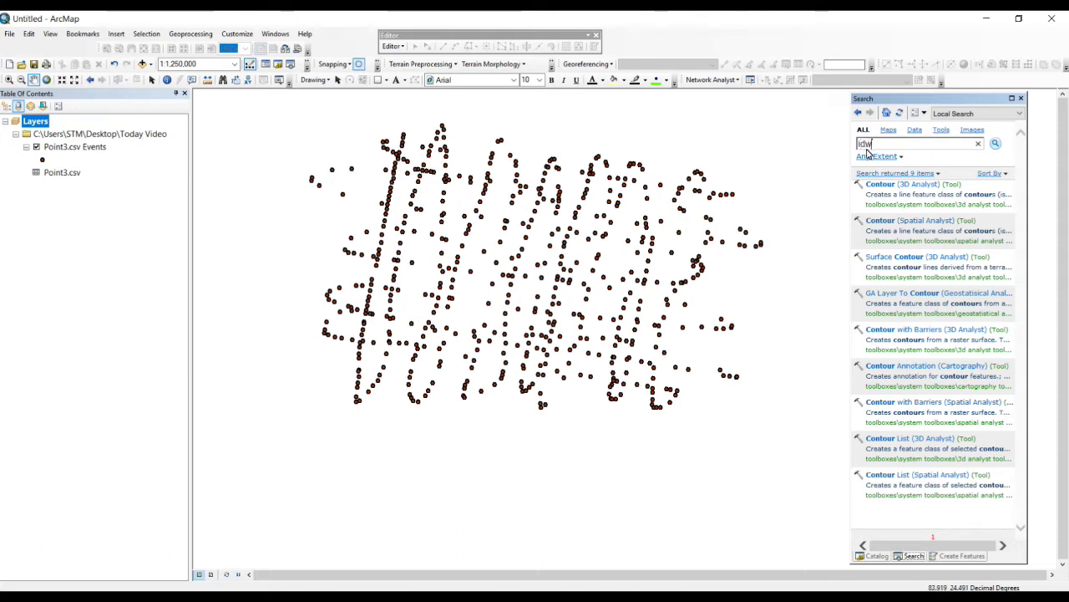
key(Return)
double_click(907, 221)
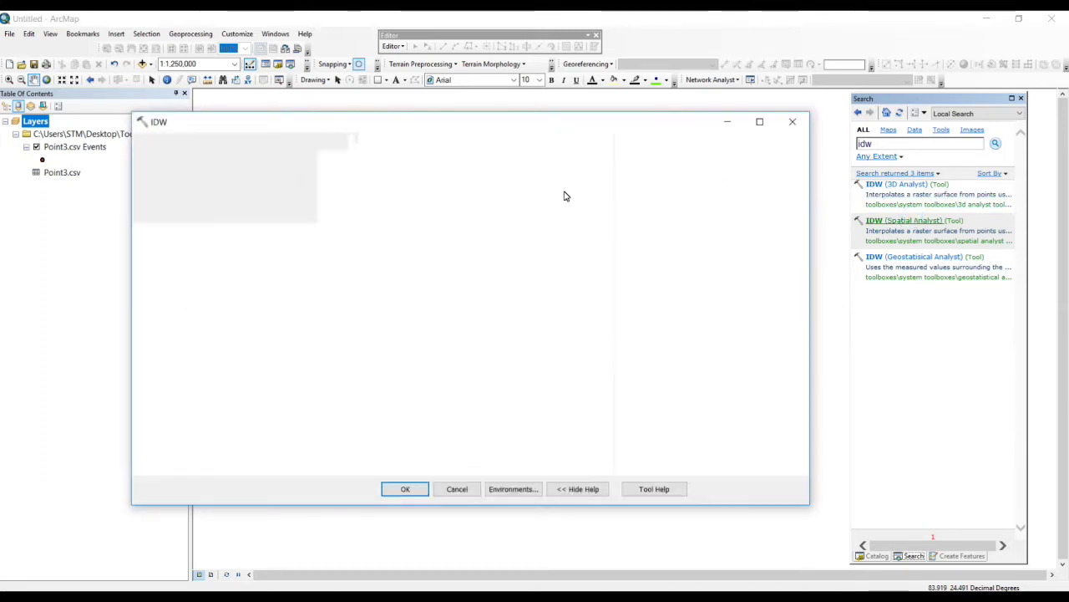
Set the IDW input point features to Point3.csv Events and the Z value field to ALT.
click(567, 159)
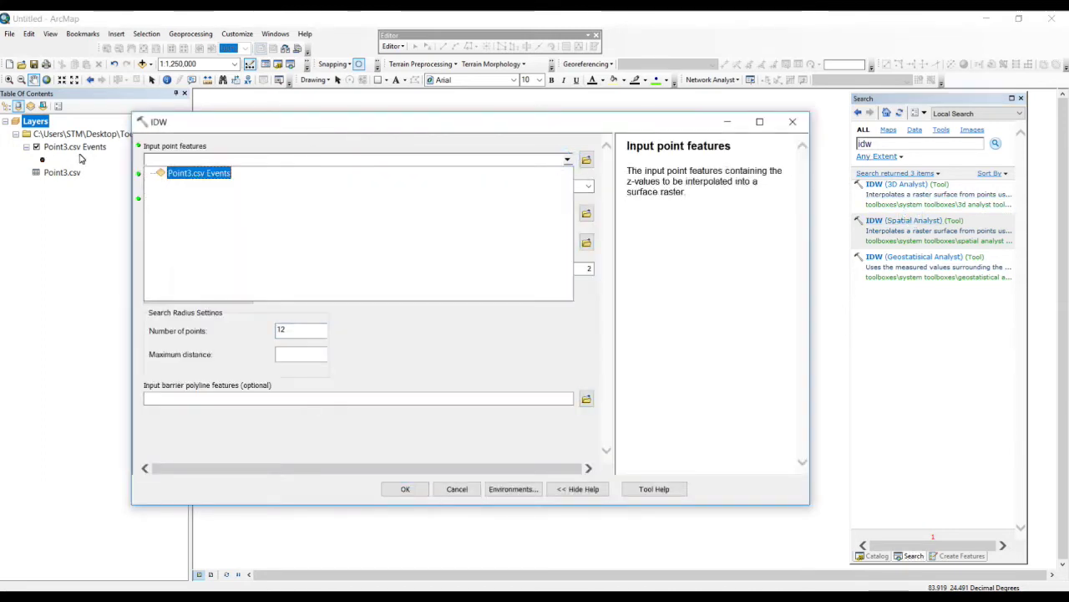
click(161, 177)
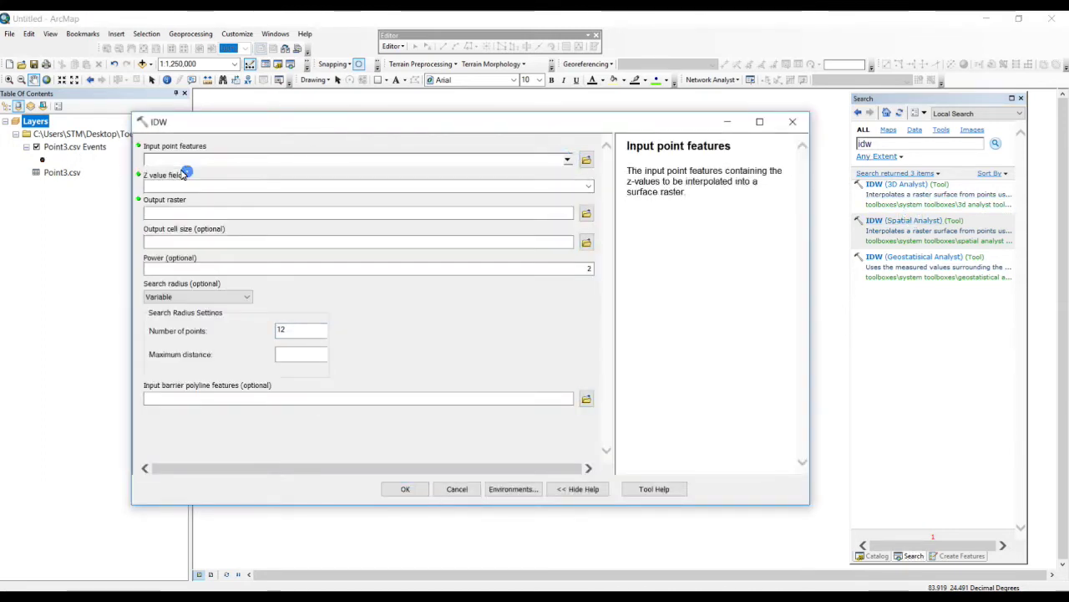
click(589, 186)
click(169, 225)
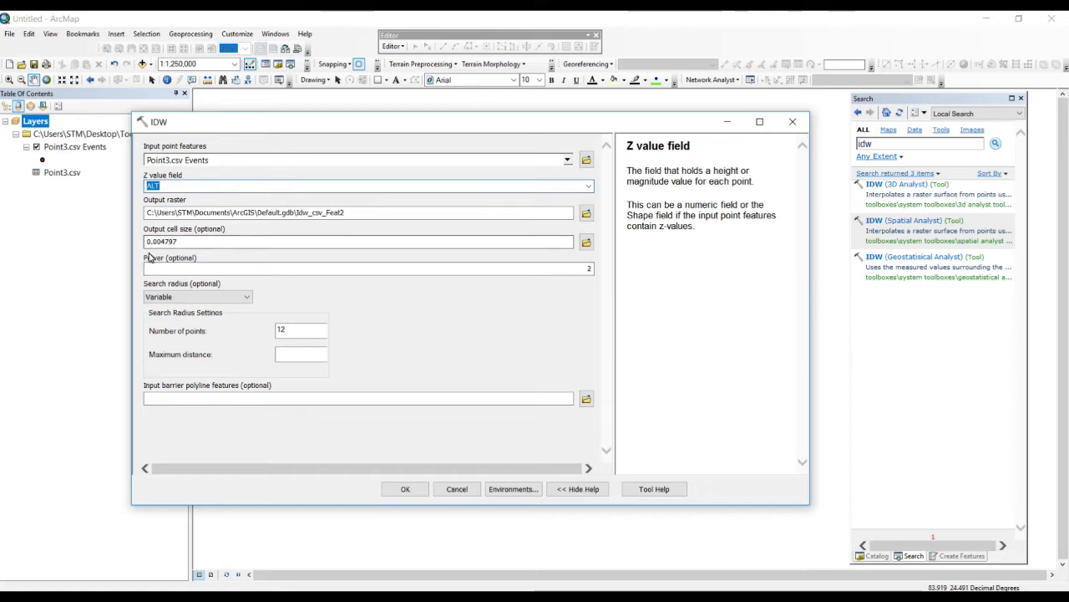
Name the output raster IDW in the Today Video folder and run the interpolation.
click(584, 213)
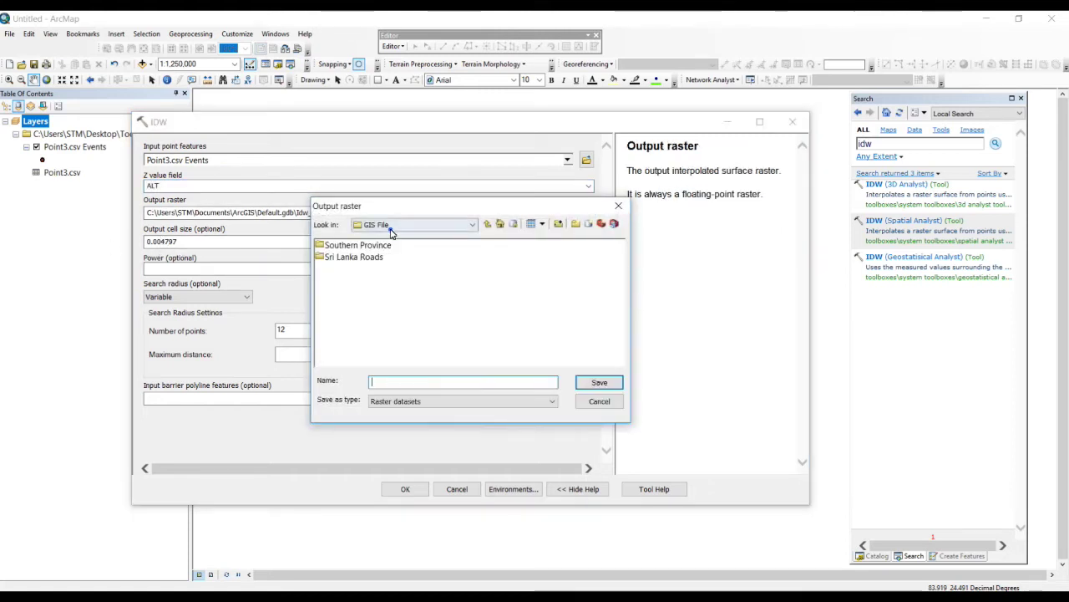
click(390, 228)
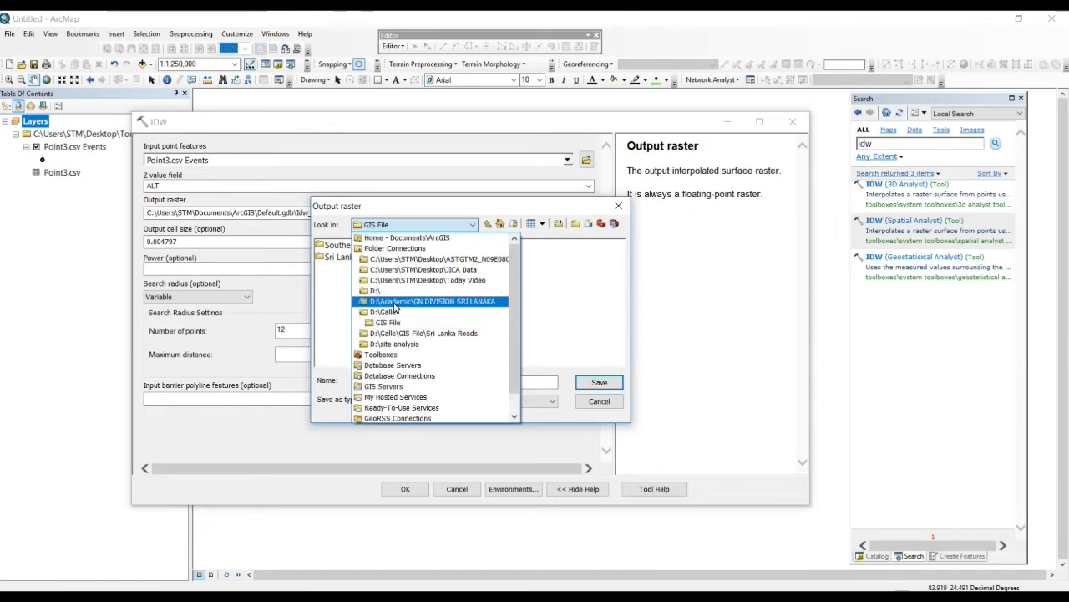
click(393, 280)
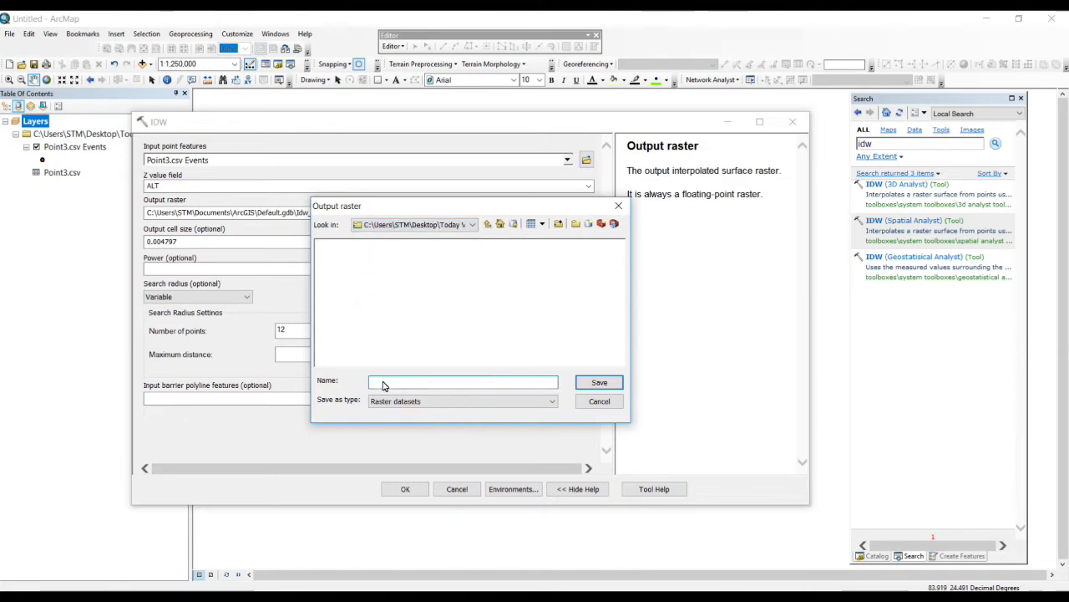
text(iDW)
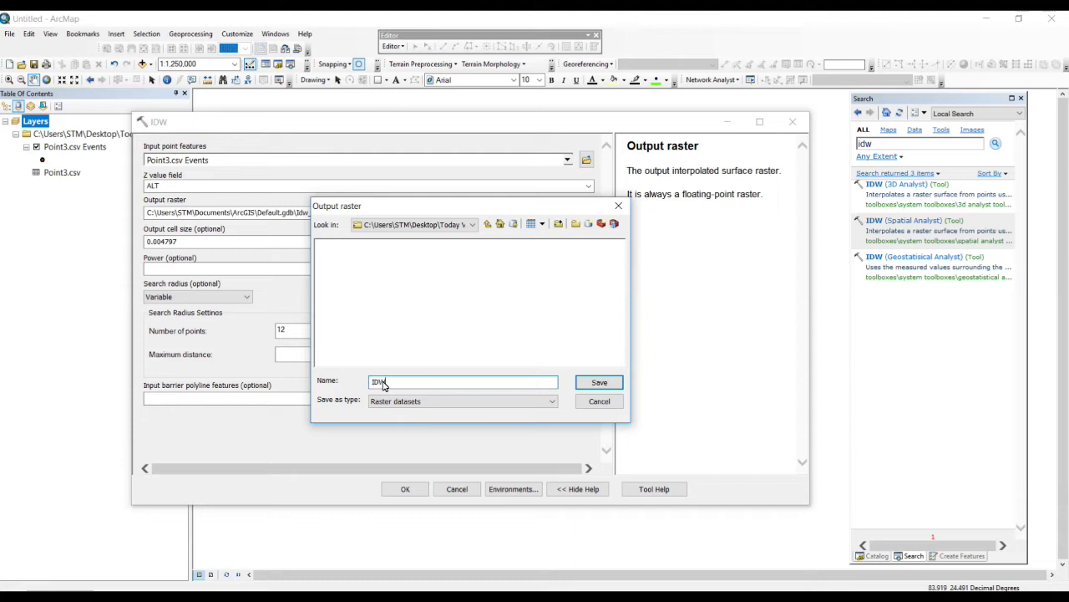
click(598, 383)
click(406, 489)
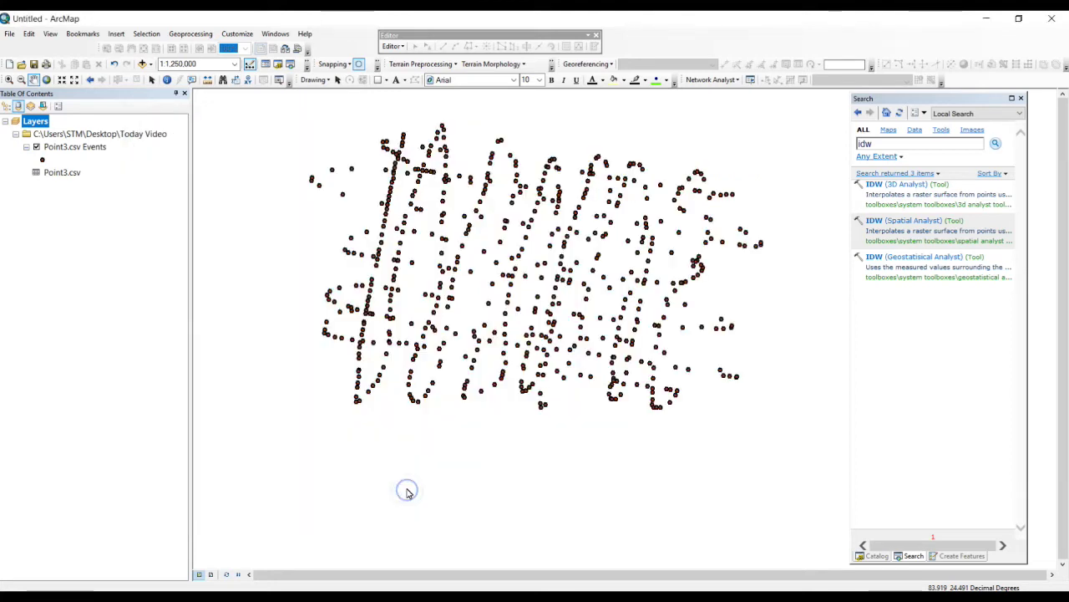
Hide the Point3.csv Events layer so only the interpolated raster is drawn.
mouse_move(113, 596)
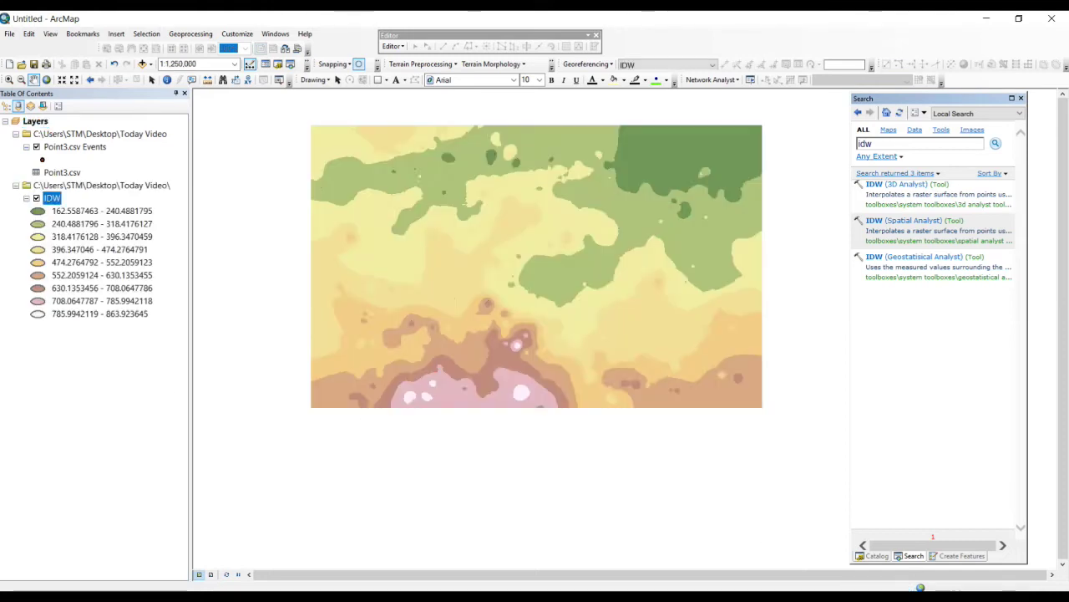
click(42, 160)
click(36, 148)
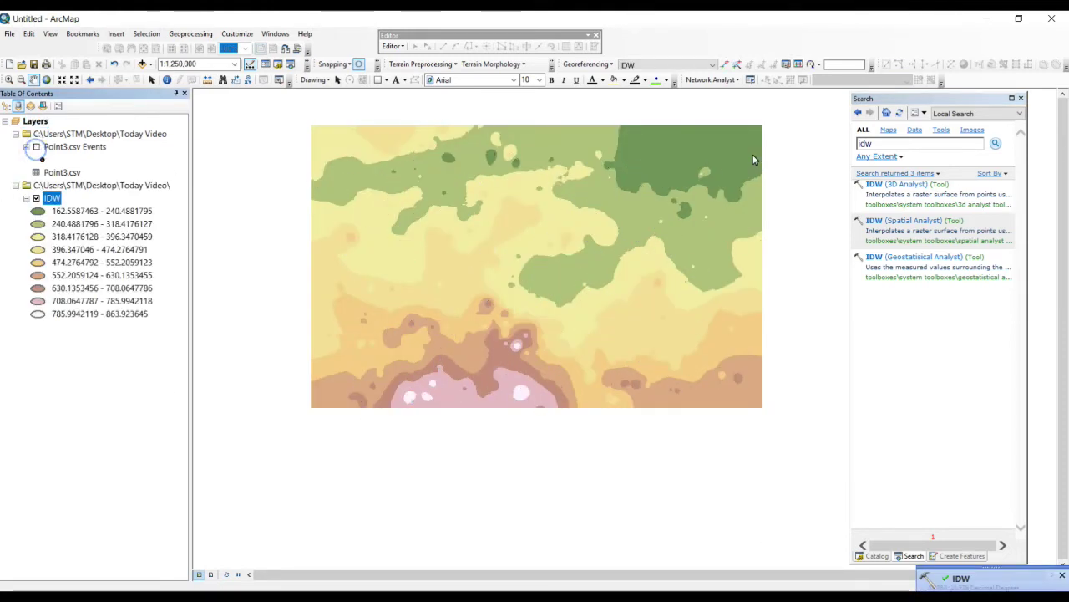
Search the tools for contour and open the Spatial Analyst version of Contour.
click(881, 147)
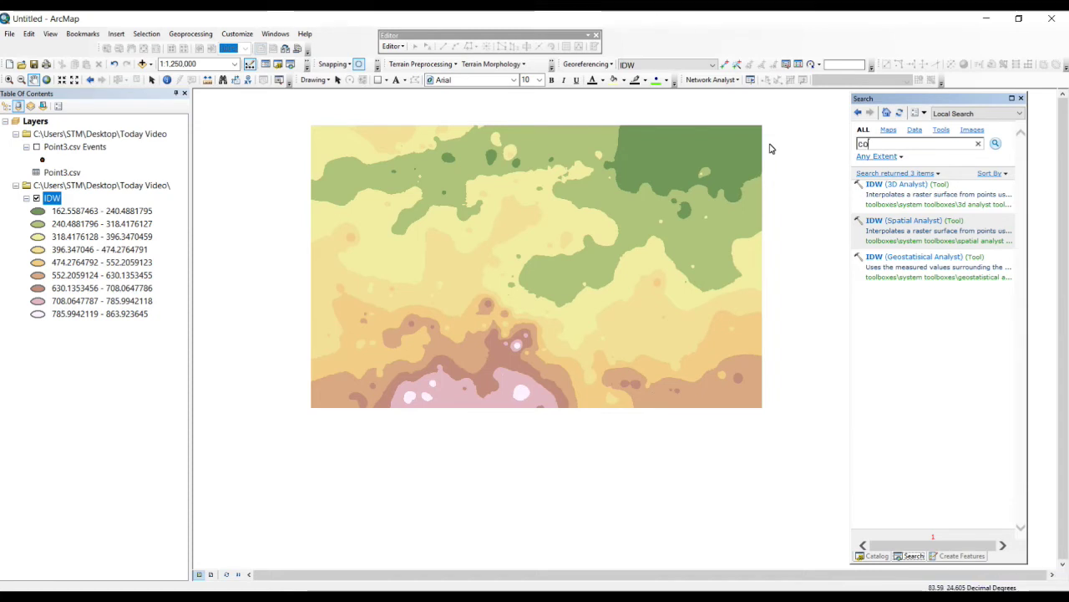
text(cont)
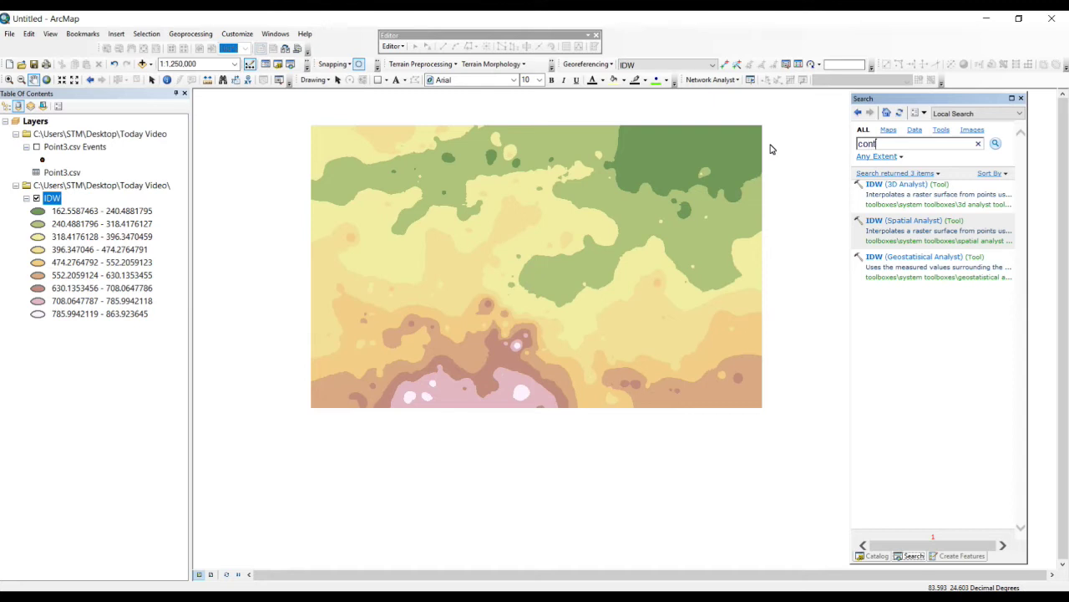
key(Return)
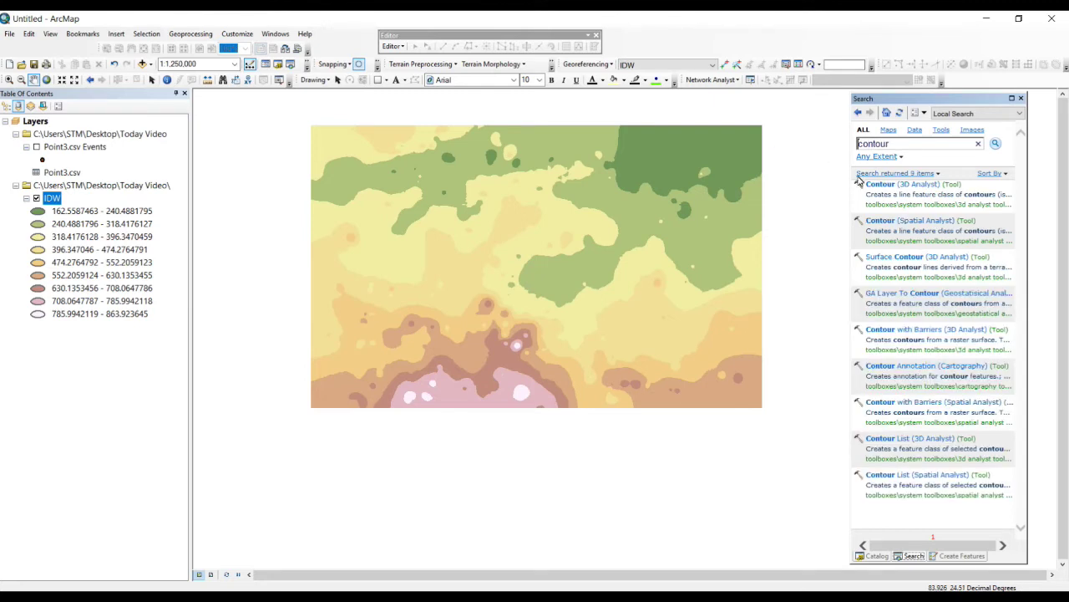
click(891, 221)
Generate contour lines from the IDW raster with a contour interval of 20.
click(568, 161)
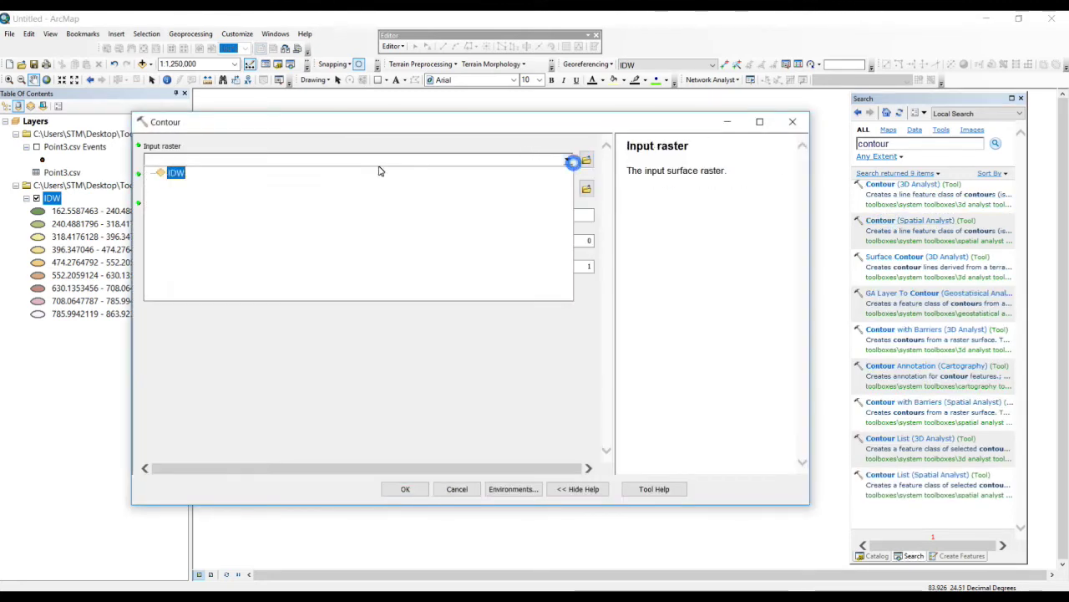
click(176, 173)
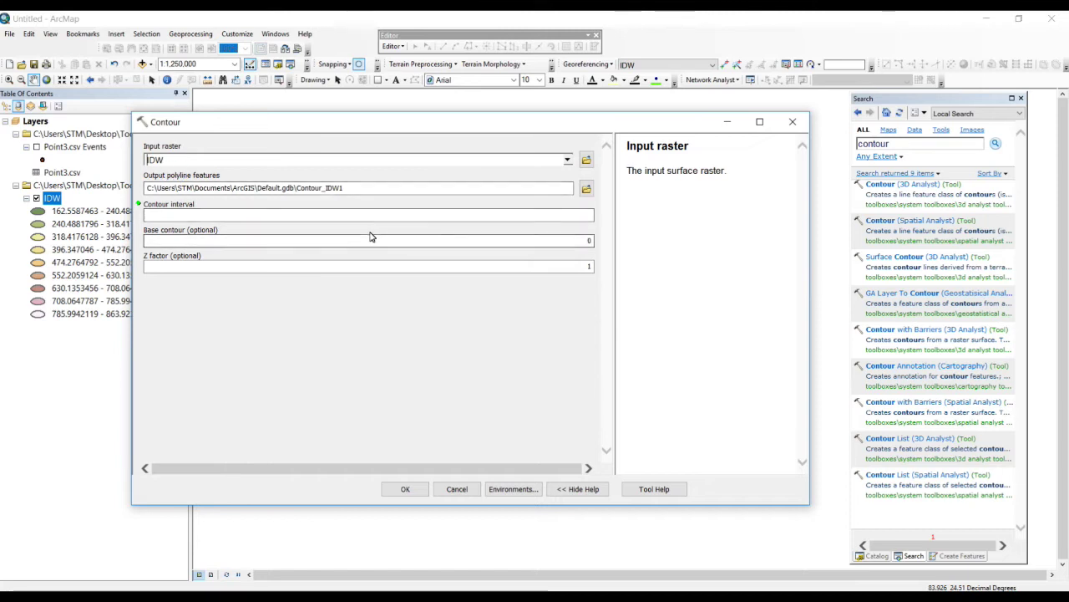
click(581, 217)
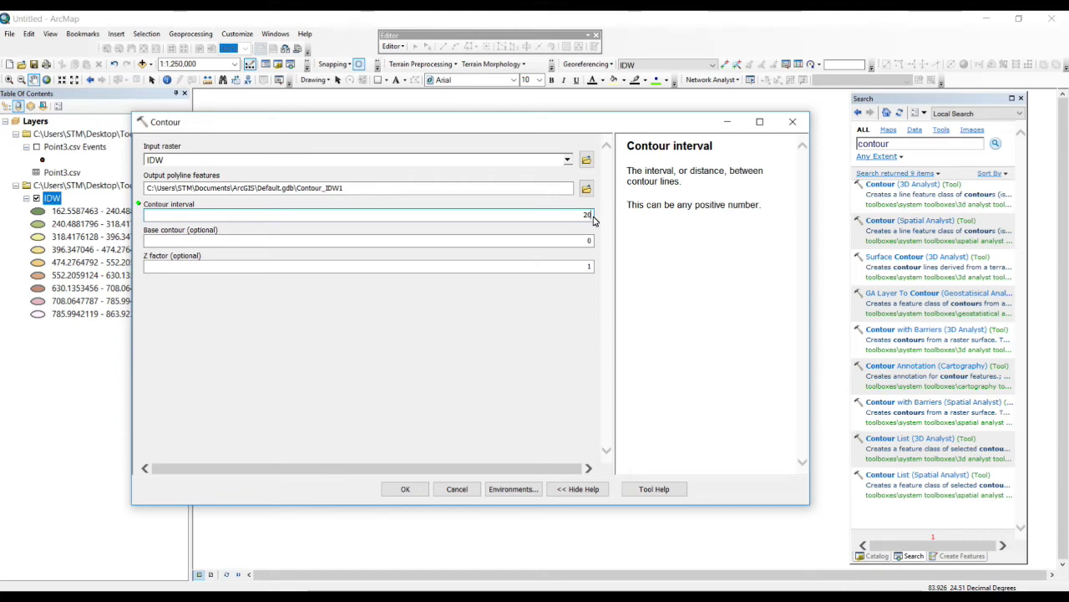
click(404, 489)
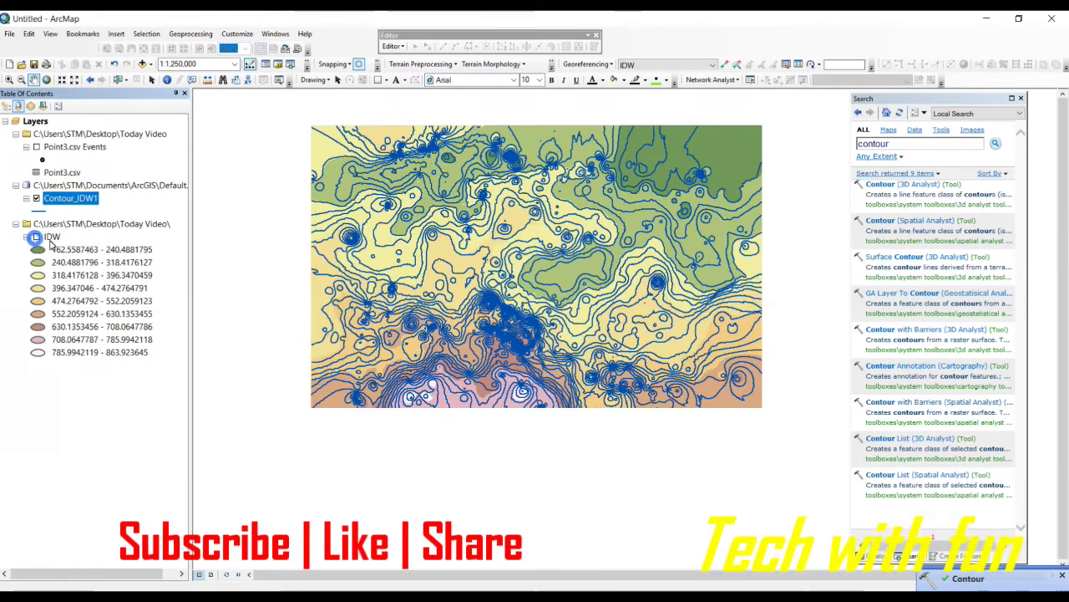
Hide the IDW raster layer and change the Contour_IDW1 line color to black.
click(36, 237)
click(39, 211)
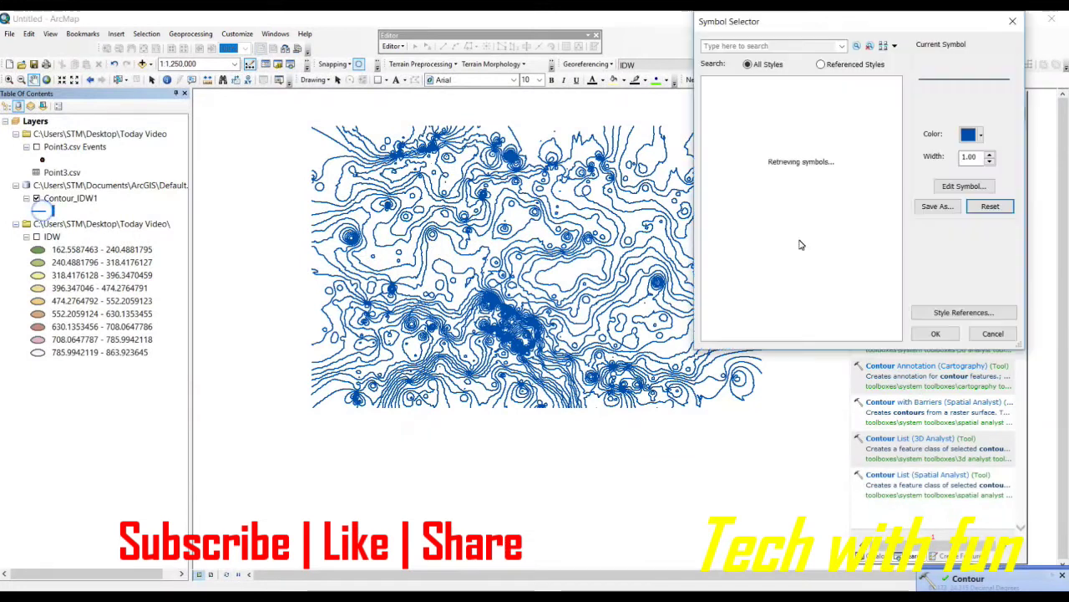
click(980, 136)
click(953, 253)
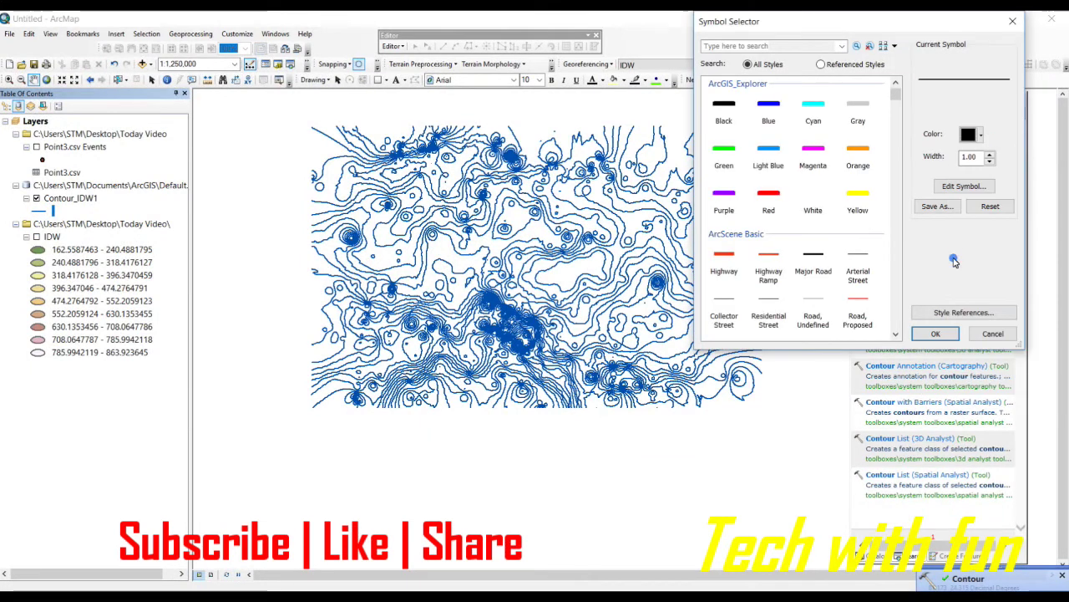
click(934, 333)
Open the Contour_IDW1 layer's properties and set its label field to Contour.
scroll(420, 217, down, 2)
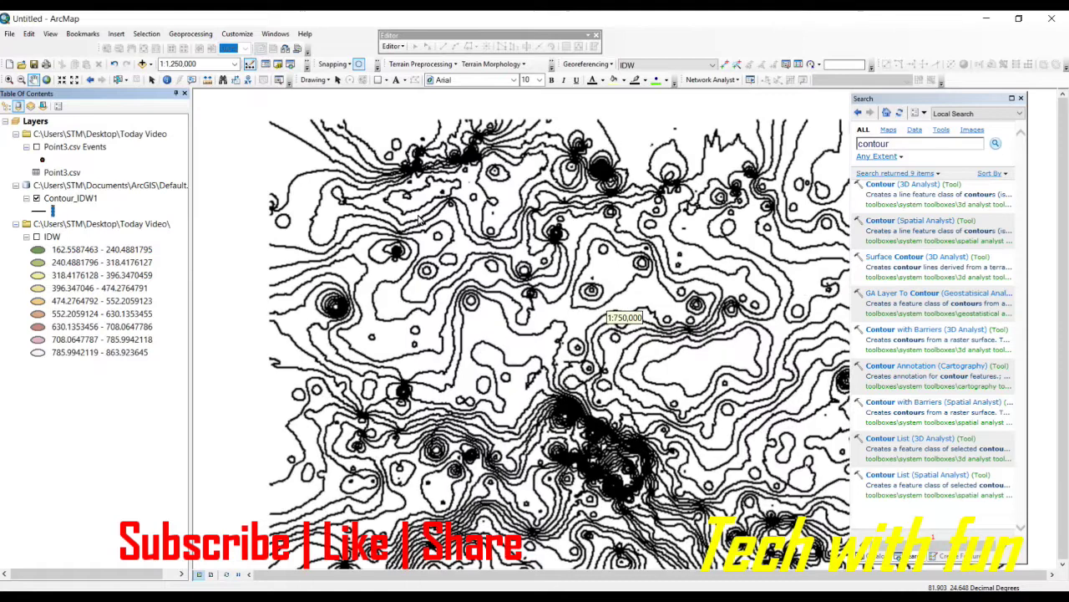
scroll(683, 155, down, 3)
scroll(625, 310, down, 4)
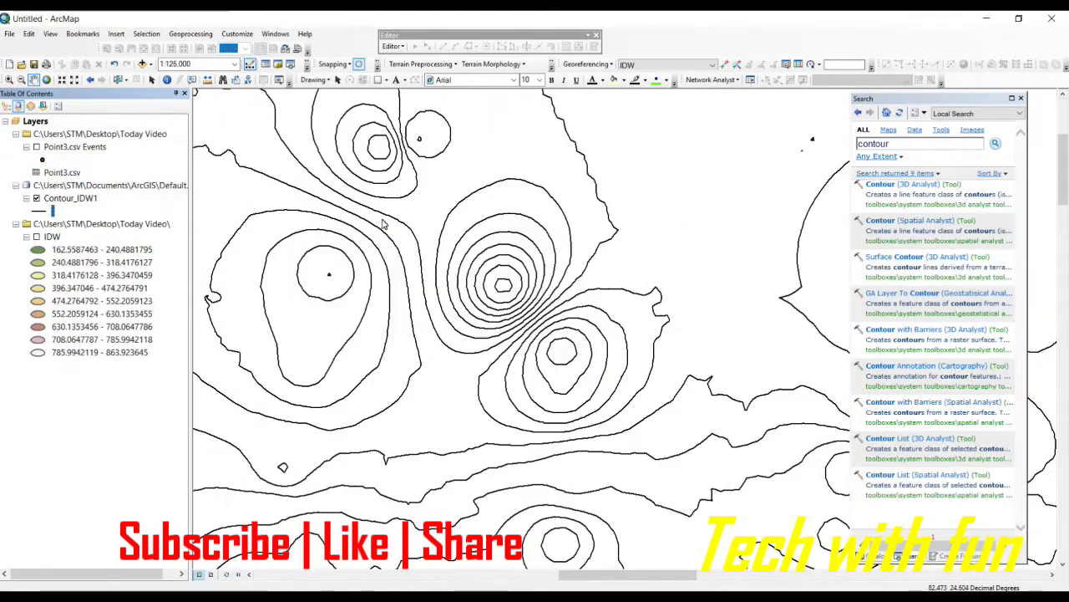
scroll(541, 282, up, 4)
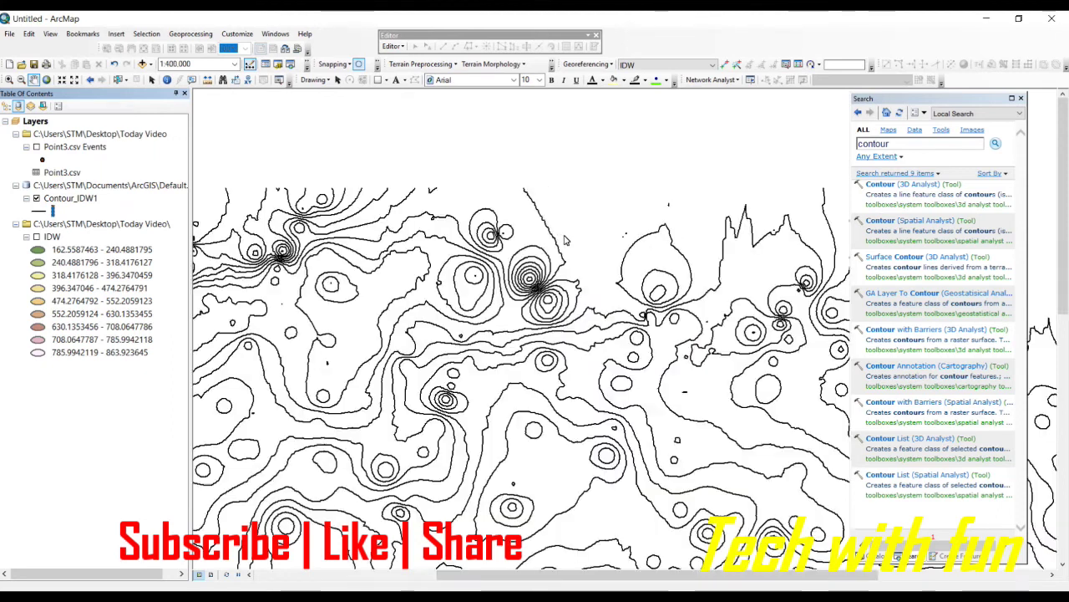
right_click(69, 199)
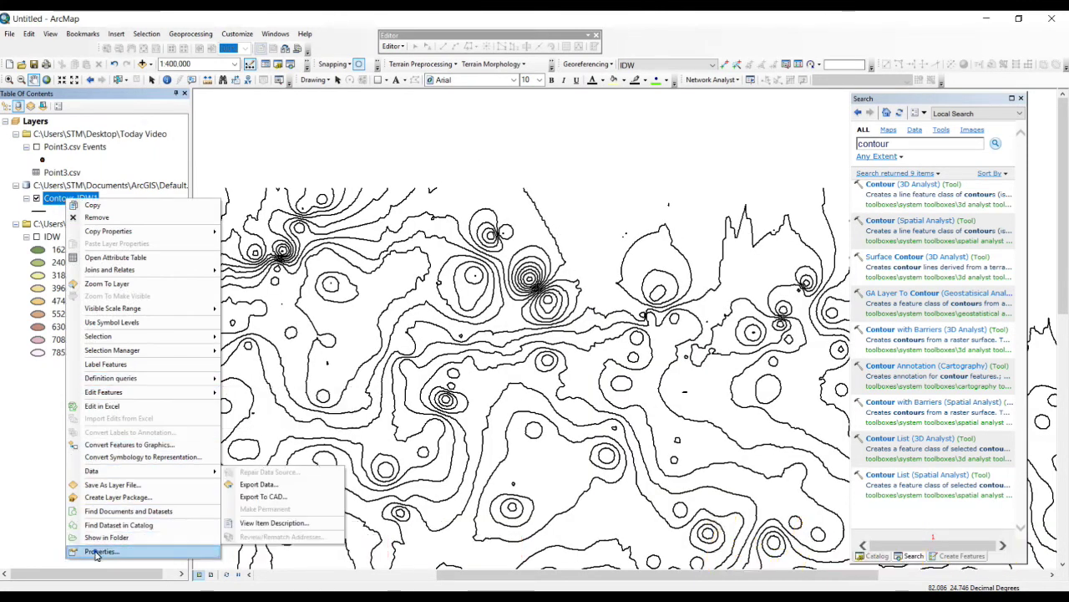
click(250, 470)
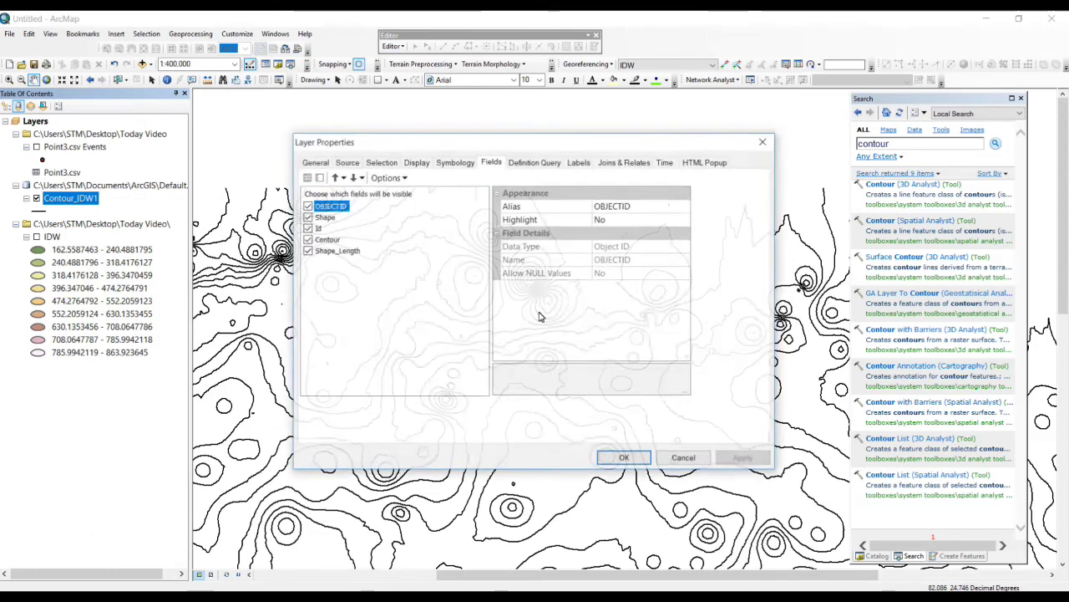
click(582, 162)
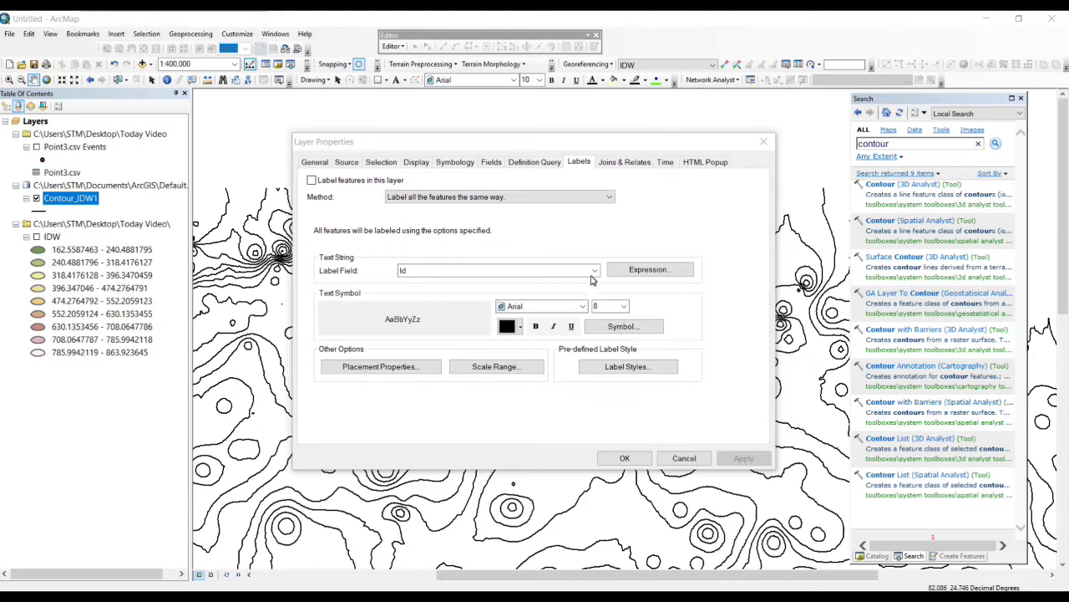
click(594, 270)
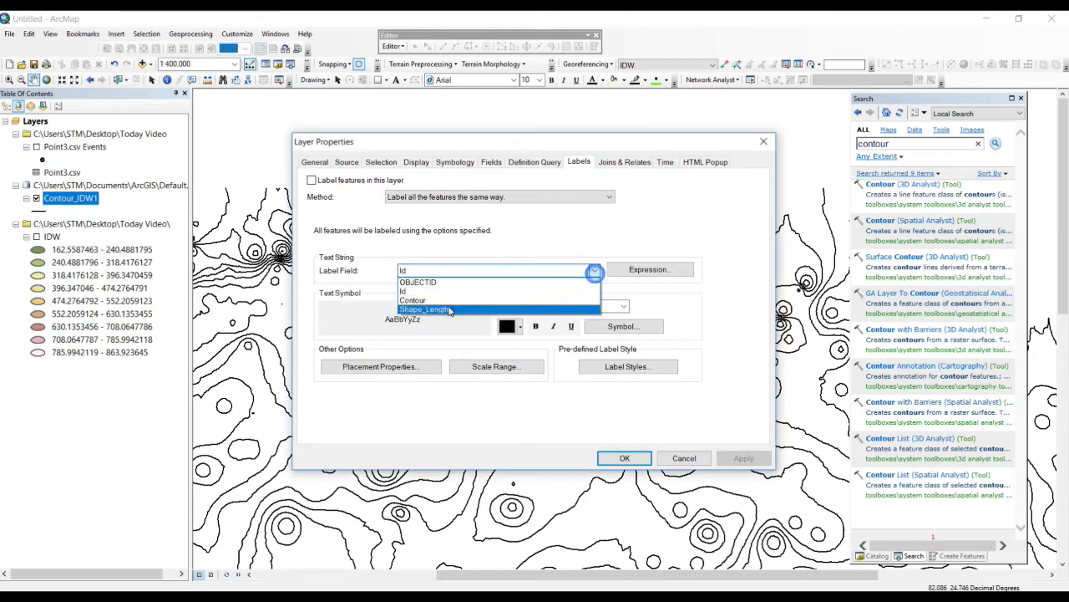
click(470, 300)
Make the Contour_IDW1 label text bold and turn on labeling for the layer's features.
click(537, 327)
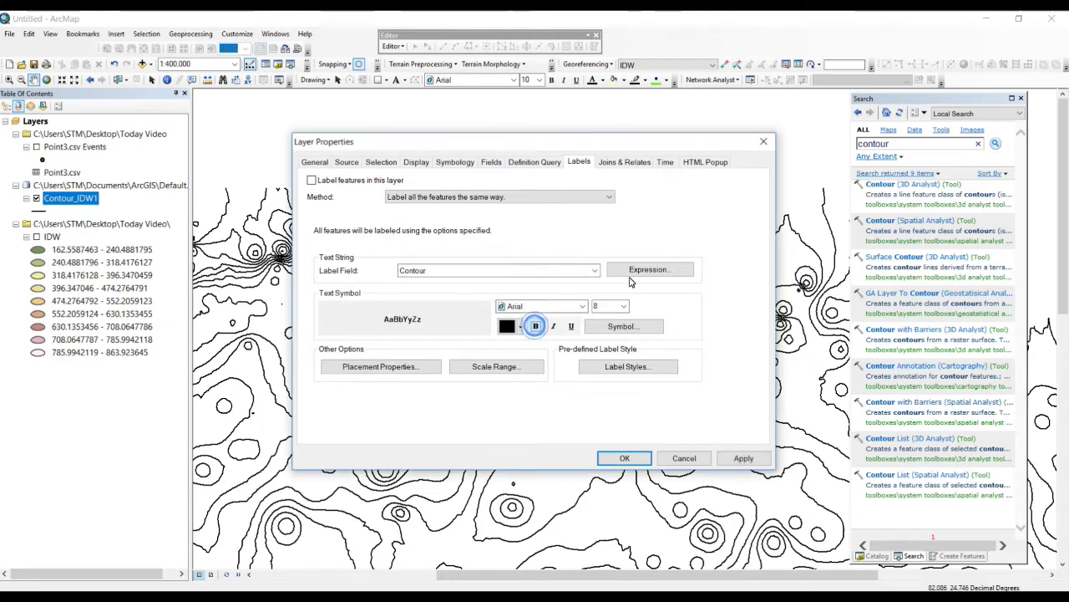
click(740, 458)
click(337, 181)
click(741, 458)
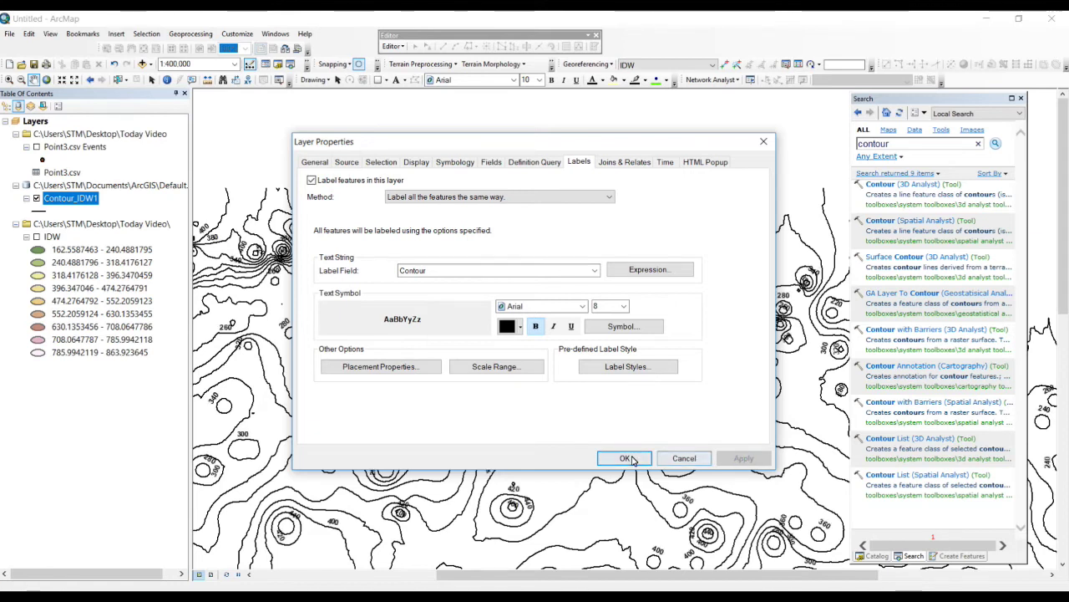
click(625, 458)
Examine the elevation labels on the contour lines up close and across the whole contour map.
scroll(528, 259, up, 5)
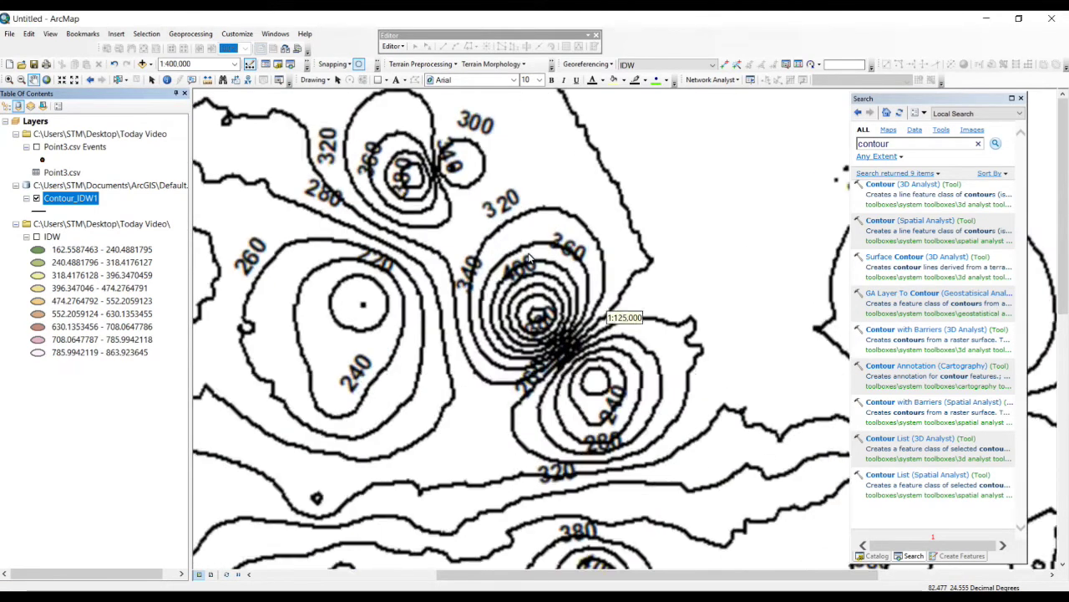
scroll(563, 336, up, 3)
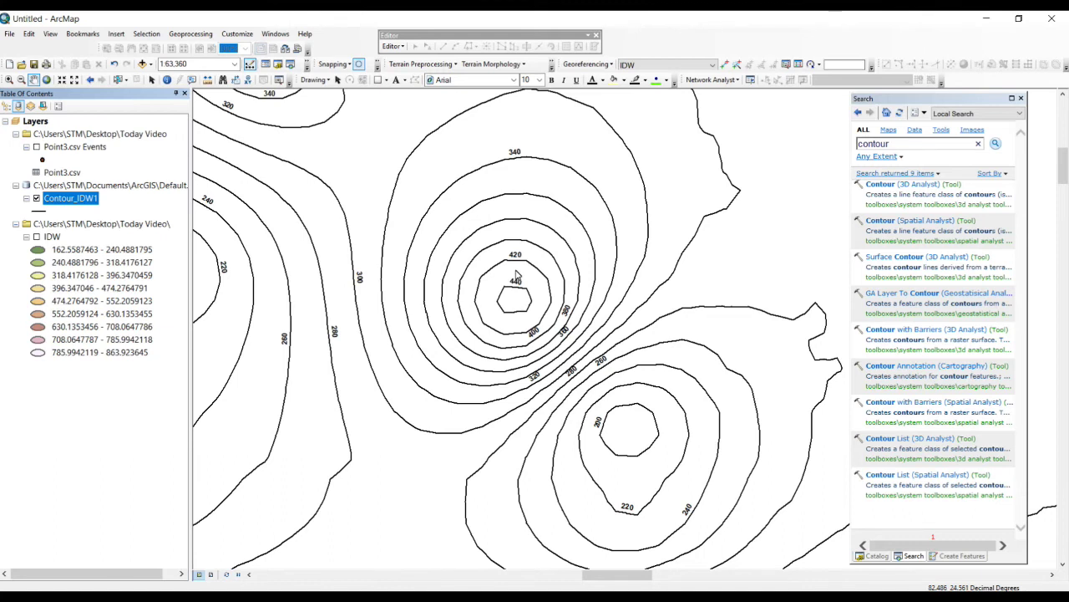
scroll(516, 275, down, 4)
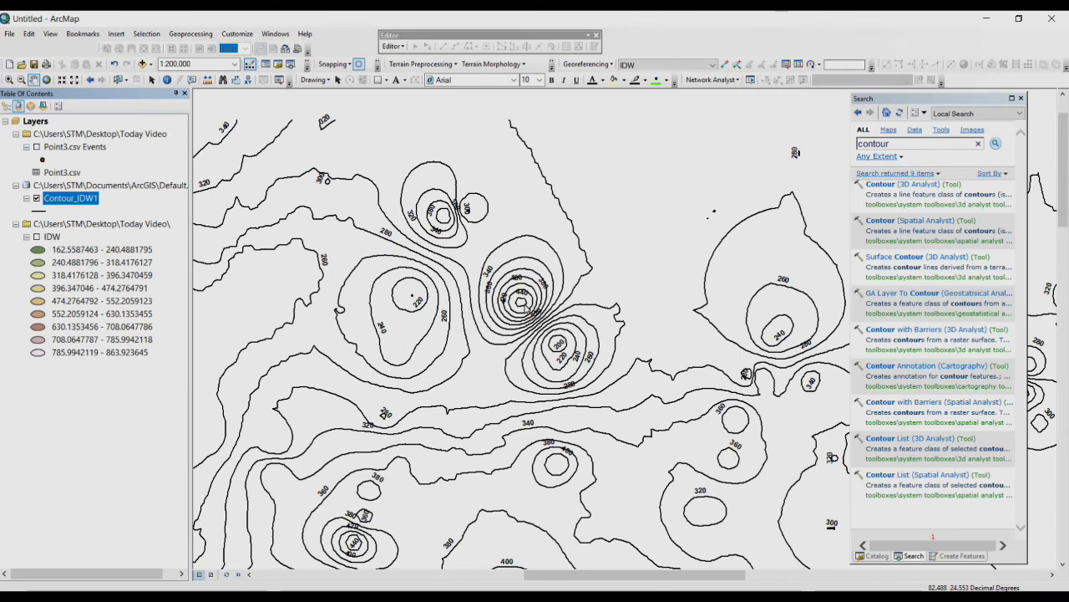
scroll(574, 309, down, 4)
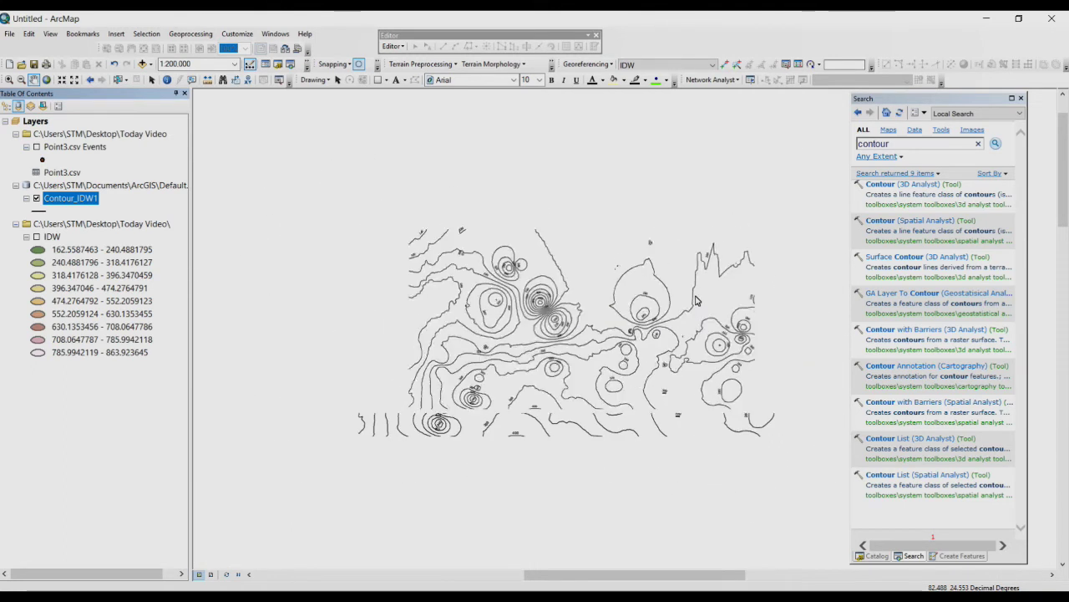
scroll(472, 326, down, 4)
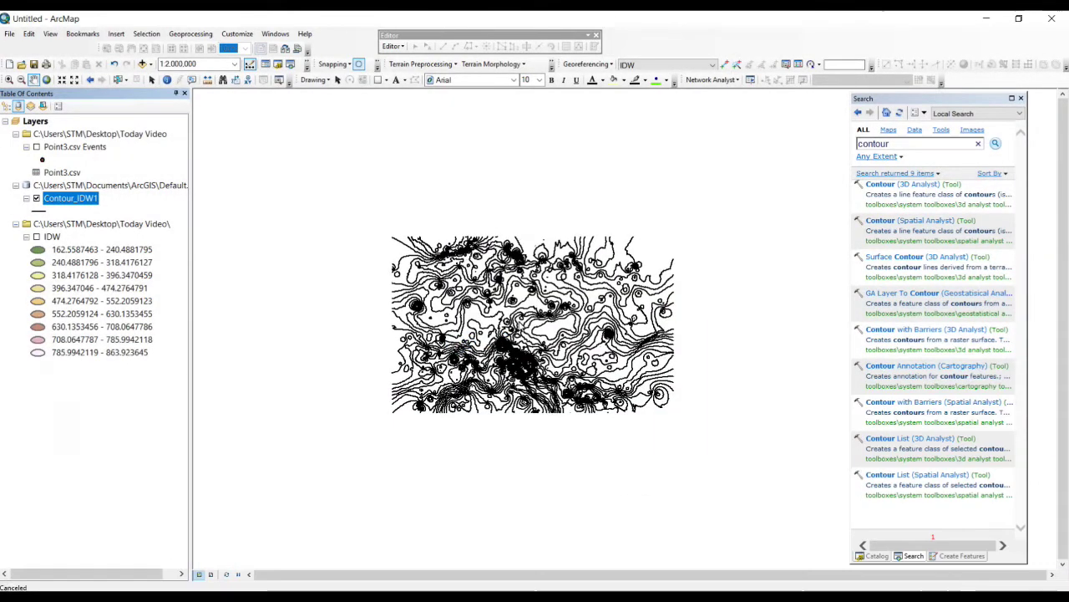
scroll(520, 325, up, 2)
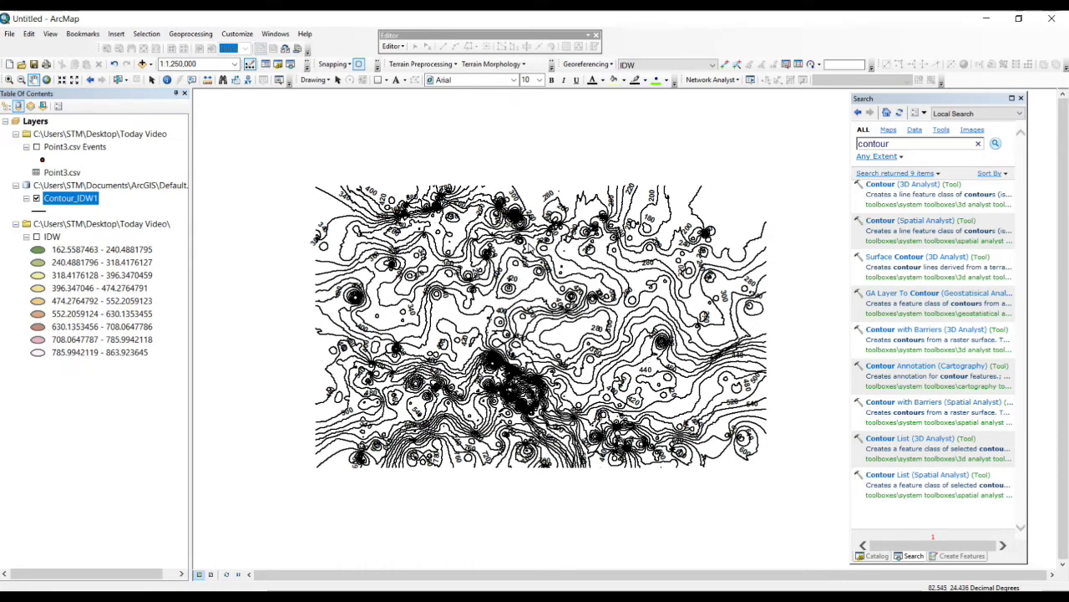
Search the tools for Kml and open the Layer To KML conversion tool.
mouse_move(164, 597)
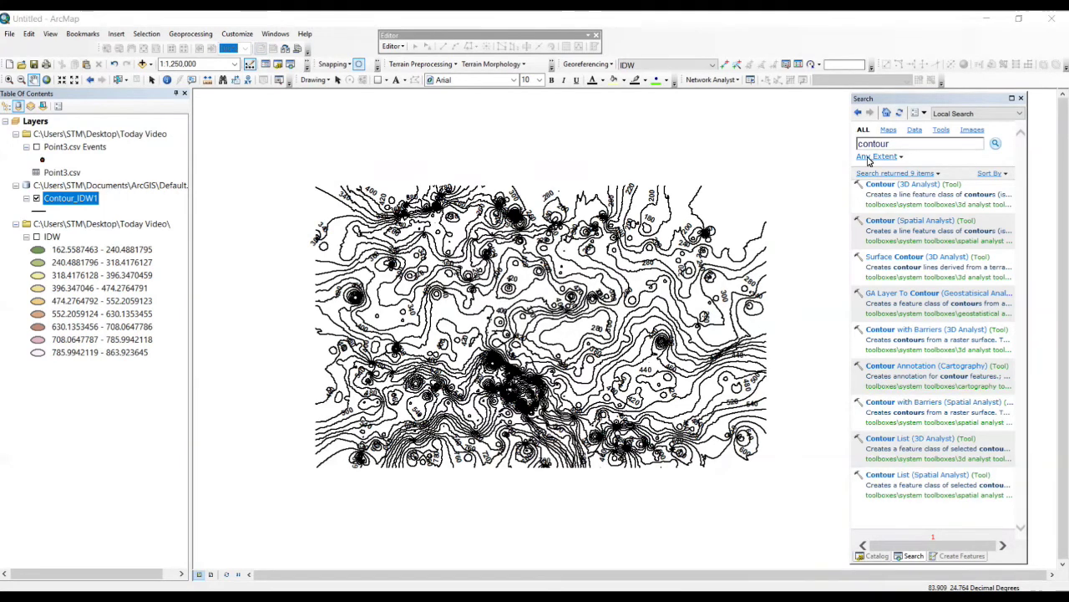
double_click(885, 144)
key(BackSpace)
text(Kml)
key(Return)
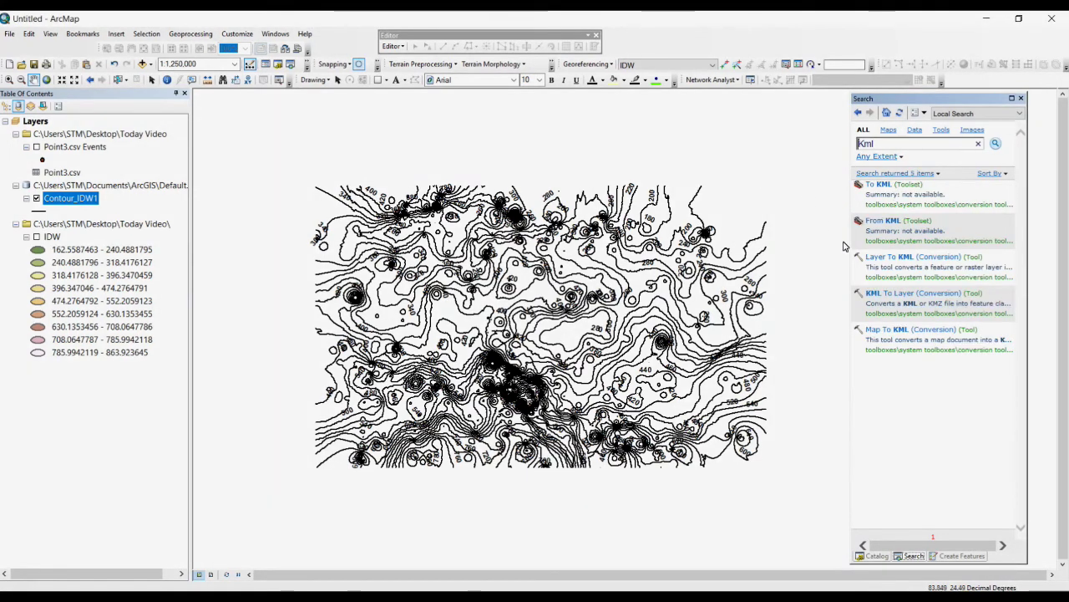
click(889, 256)
Convert the Contour_IDW1 layer to KML, saving the output as KML.kmz in the Today Video folder.
click(567, 160)
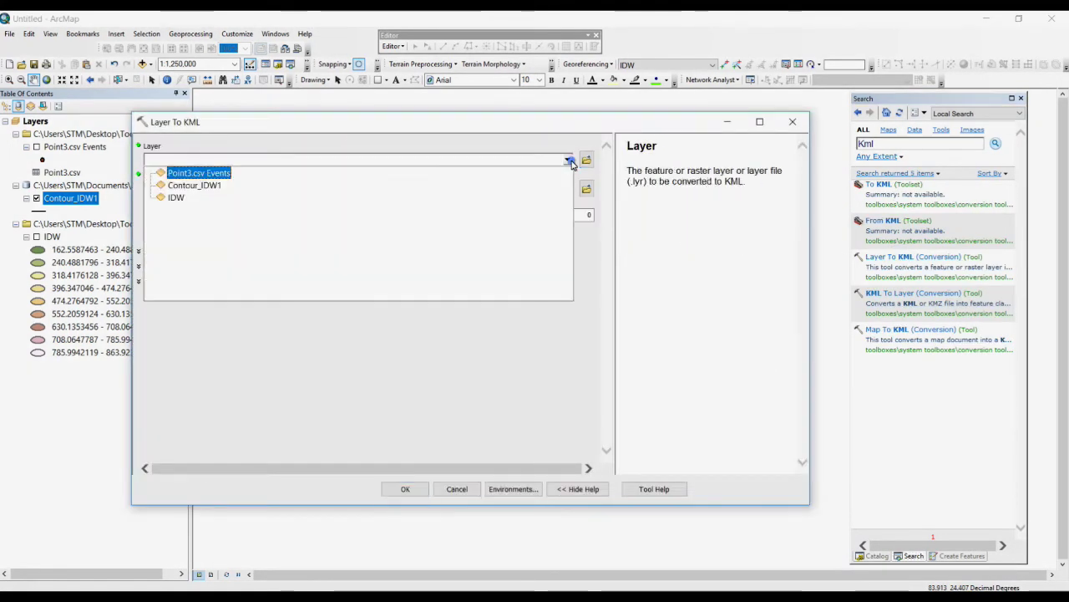
click(194, 185)
click(586, 187)
click(412, 419)
text(KML.kmz)
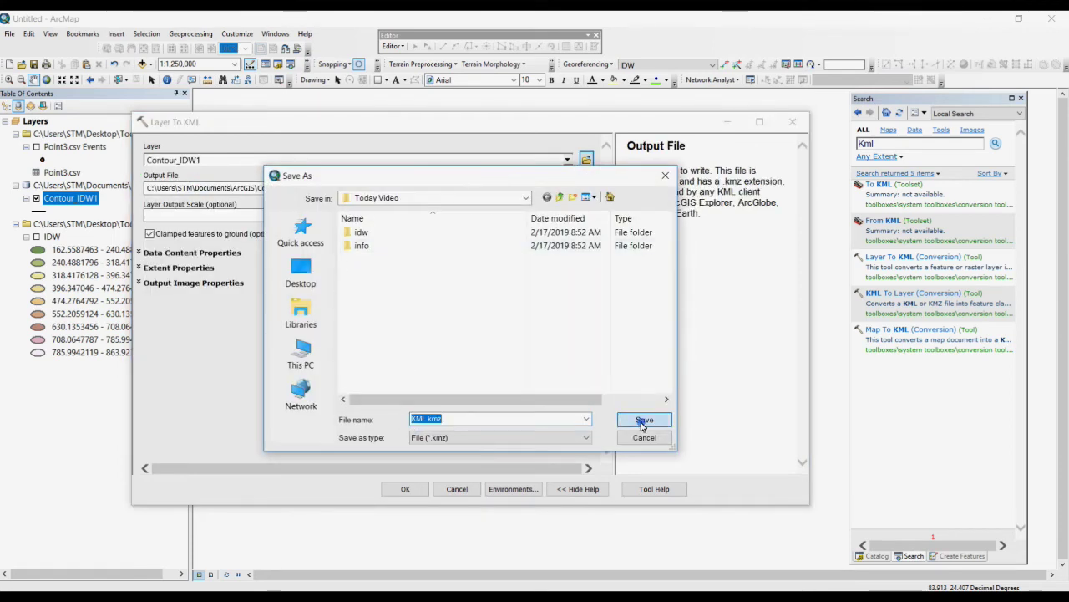
click(643, 420)
click(401, 490)
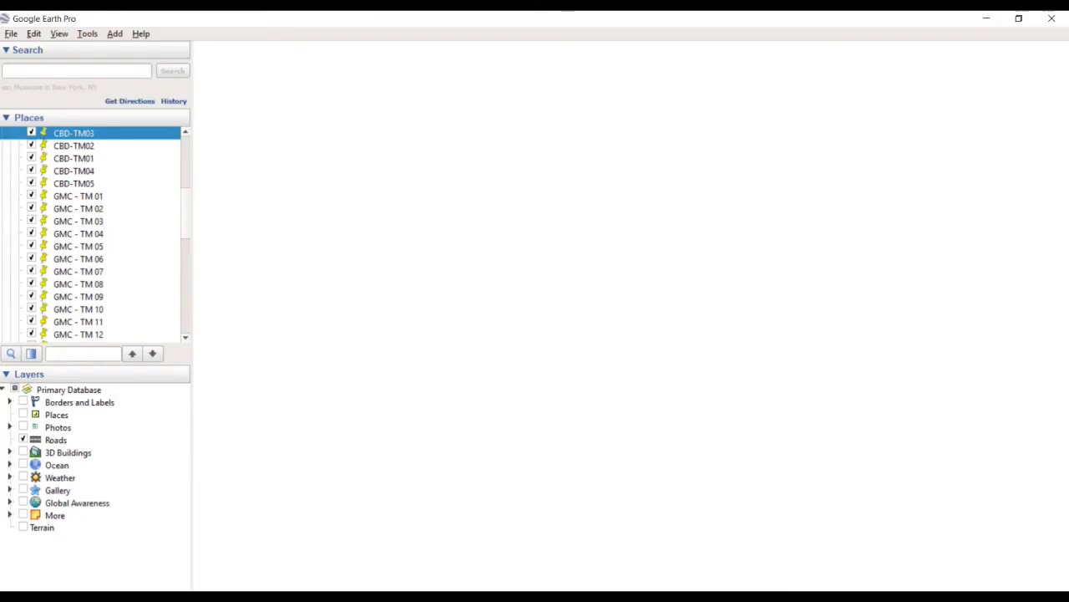
Switch to Google Earth Pro and open KML.kmz from the Today Video folder on the Desktop.
click(11, 34)
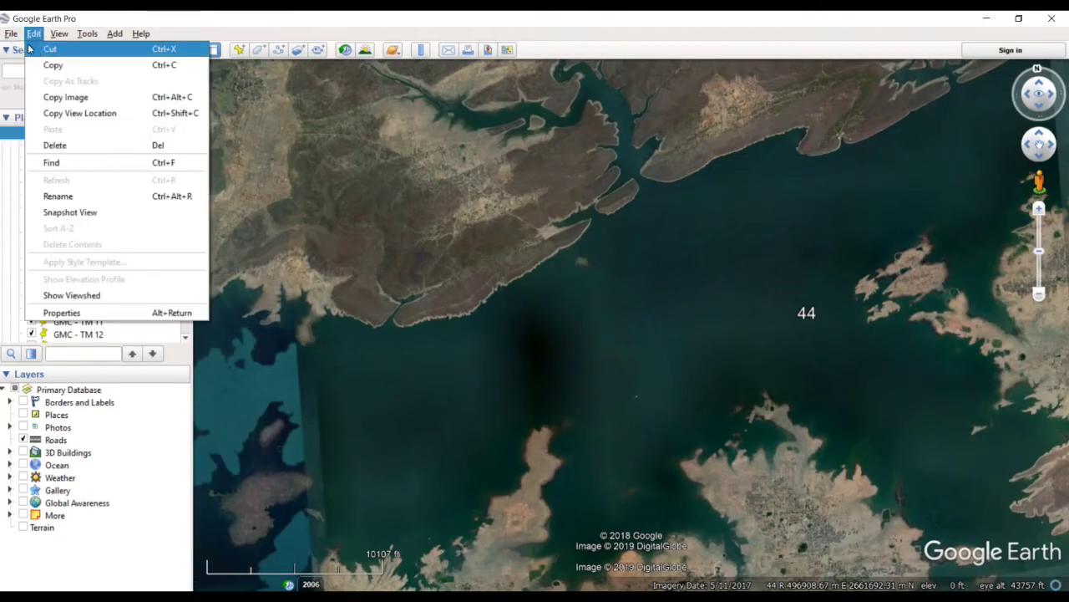
click(11, 35)
key(ctrl+o)
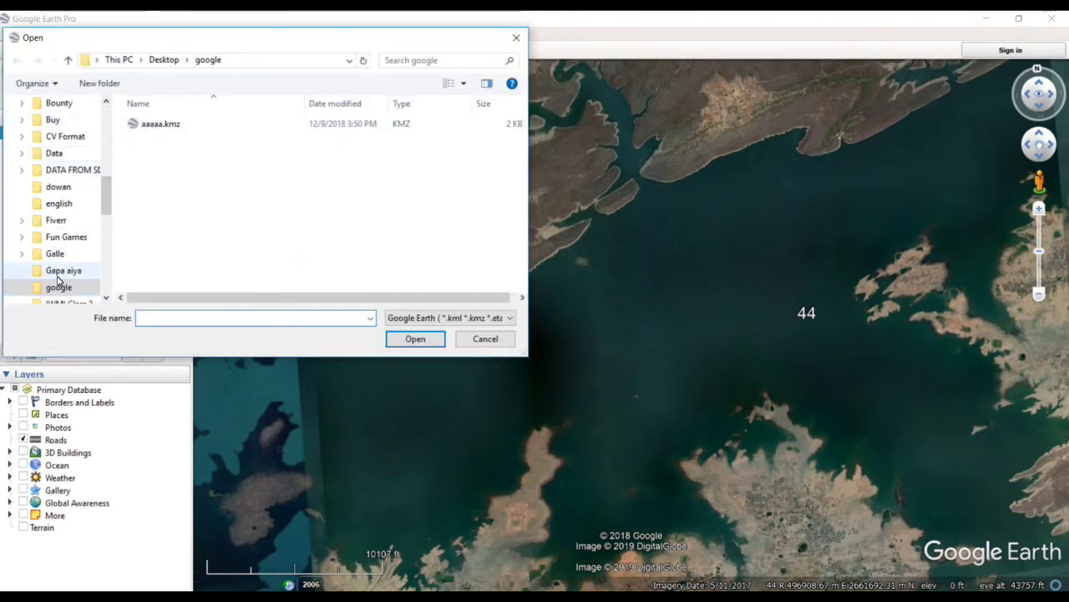
scroll(50, 259, up, 5)
click(52, 215)
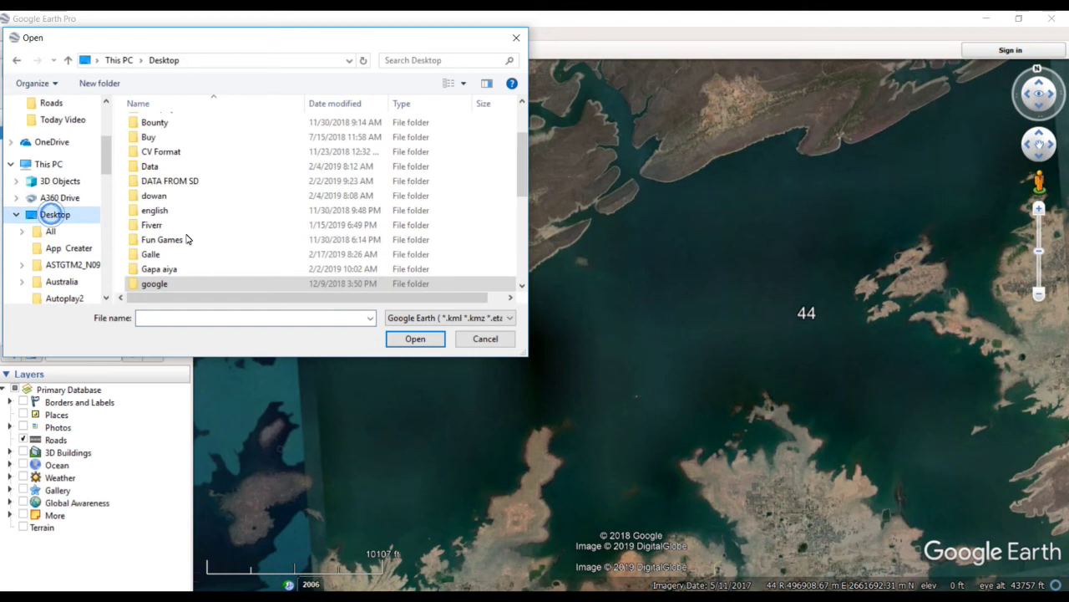
scroll(221, 247, down, 5)
double_click(164, 284)
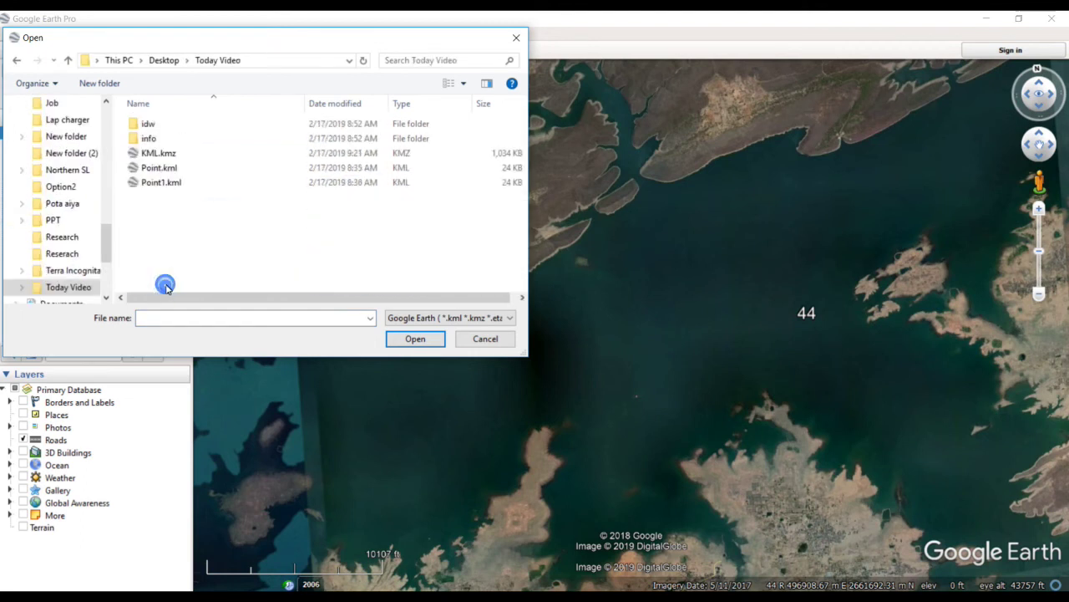
click(147, 155)
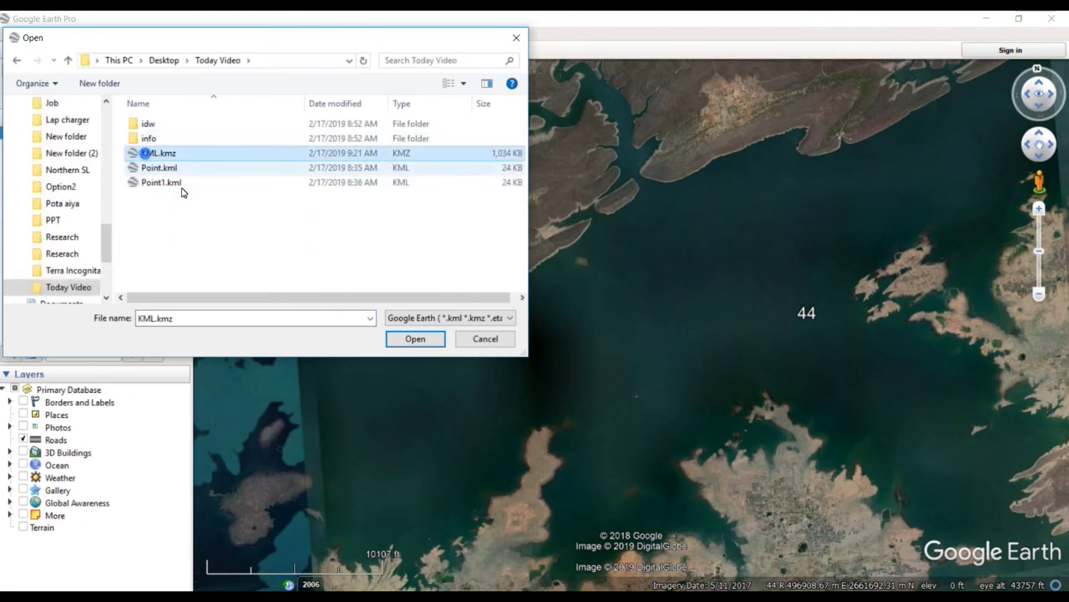
click(390, 338)
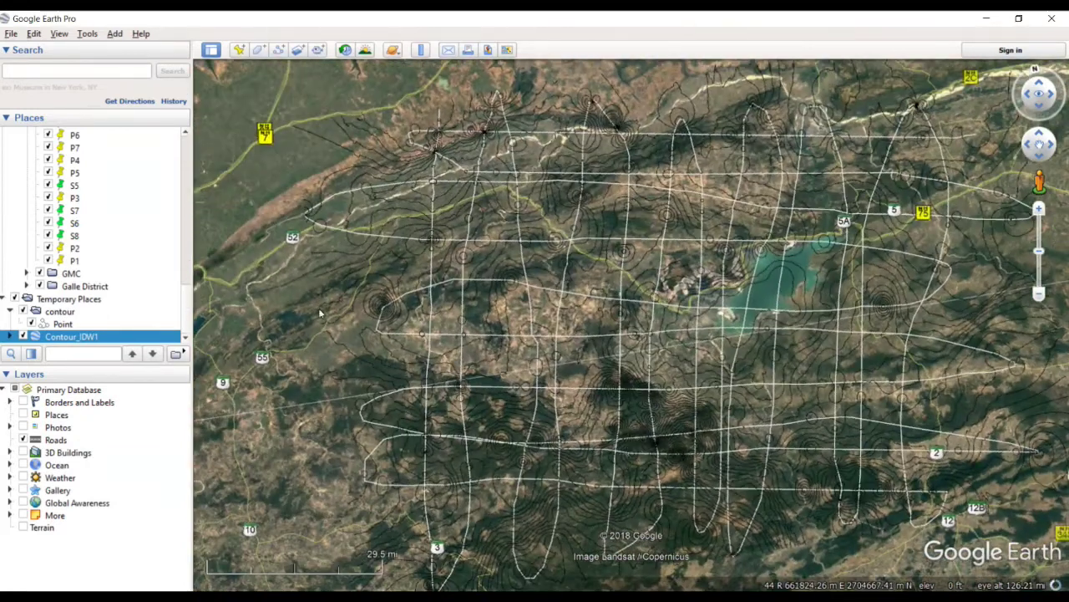
Change the line color of the imported Contour_IDW1 folder to yellow.
right_click(54, 338)
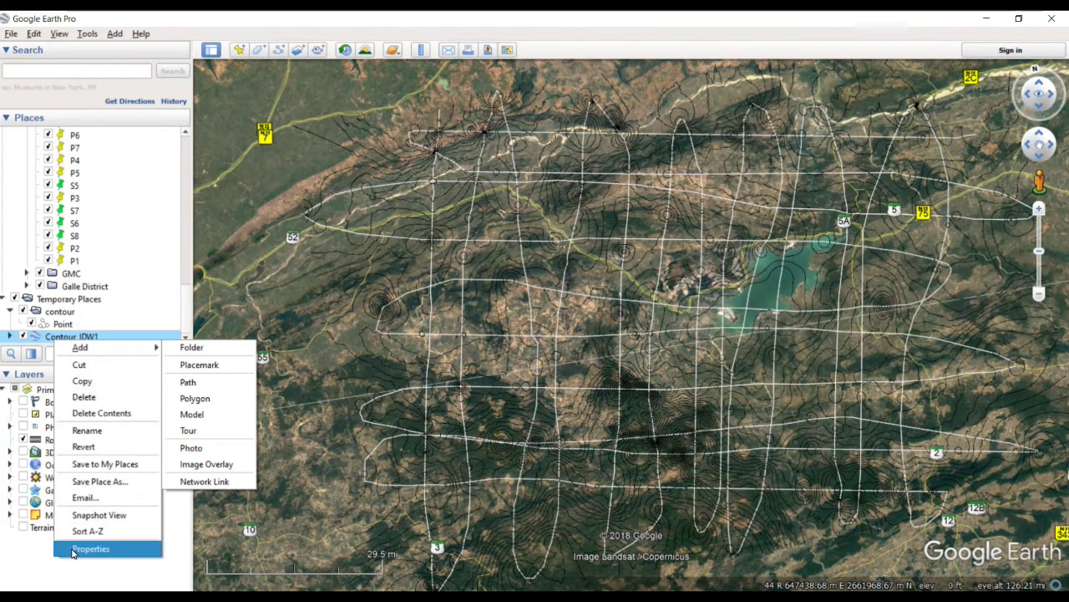
click(74, 549)
click(82, 258)
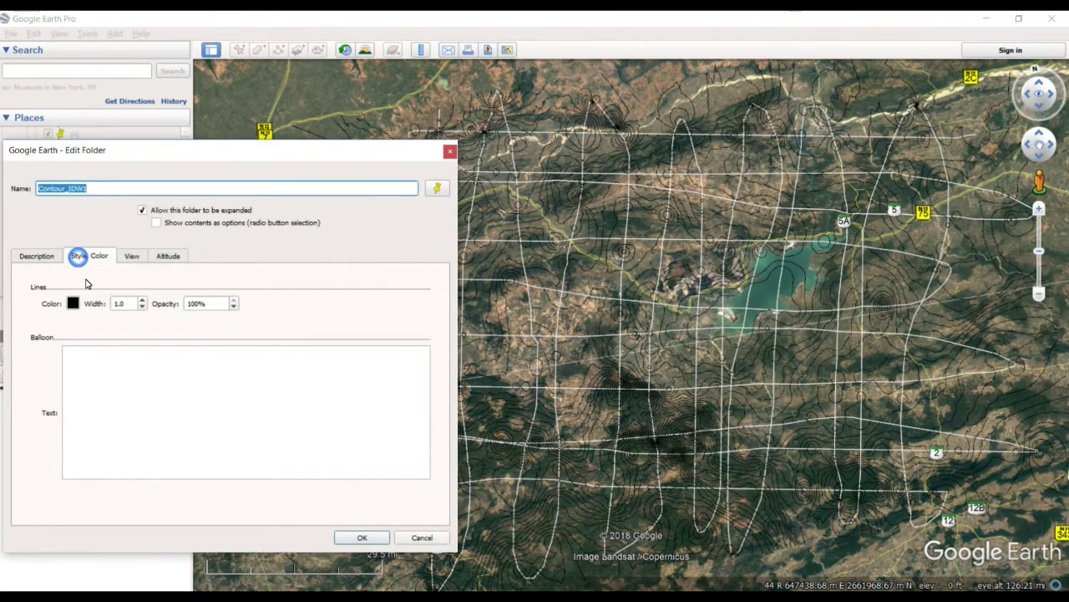
click(73, 303)
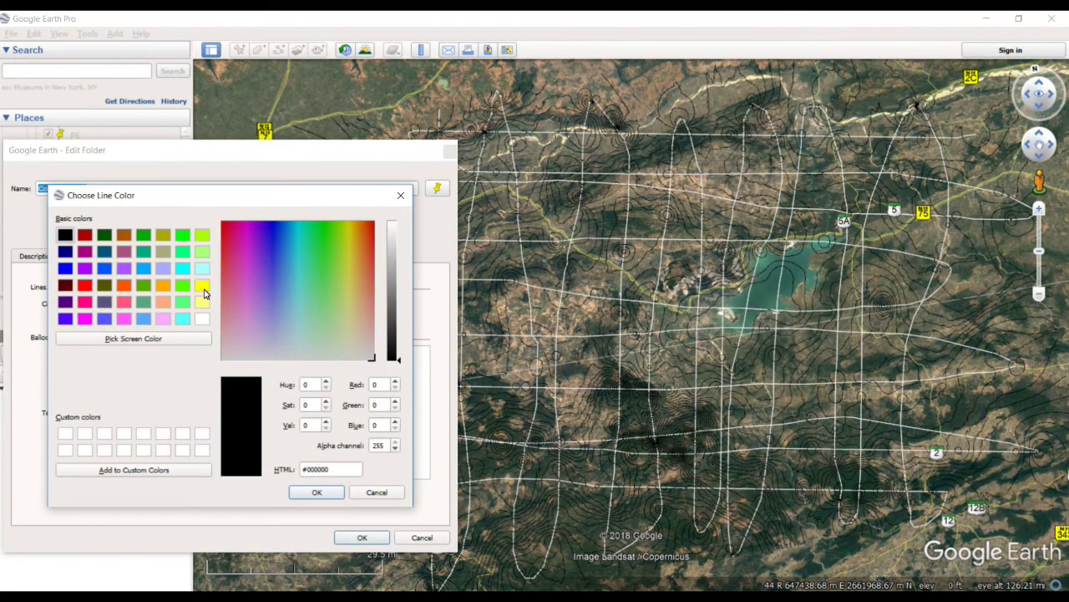
click(202, 287)
click(316, 493)
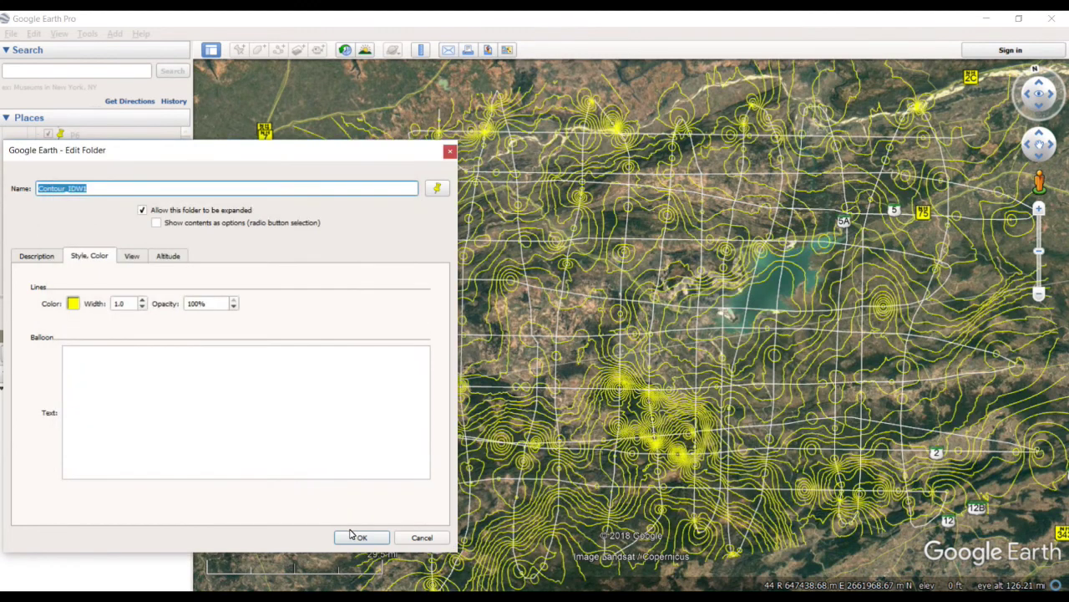
click(362, 536)
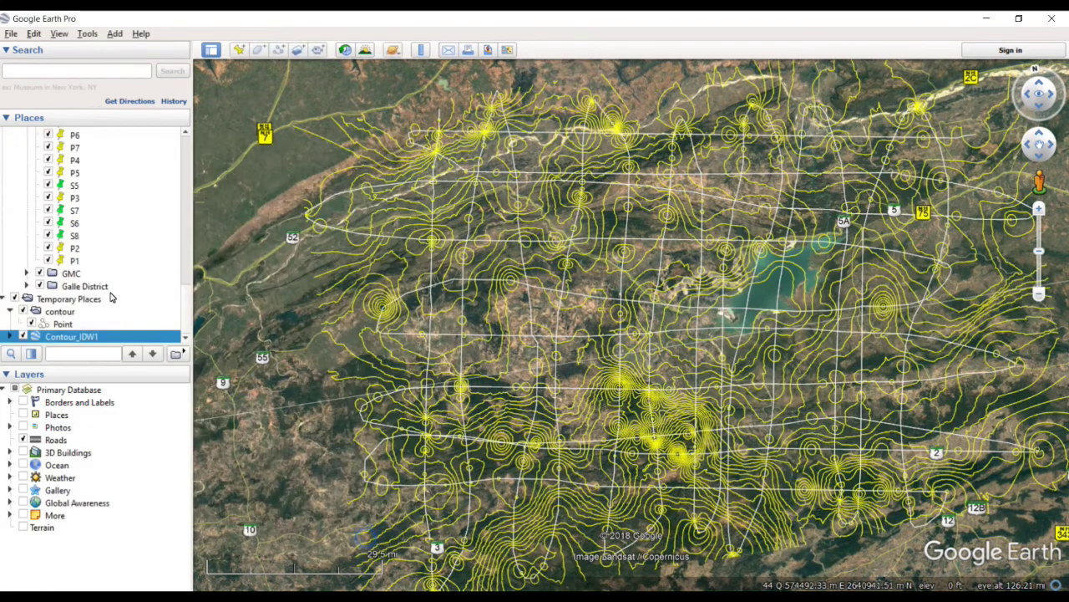
Hide the contour folder holding the Point path and inspect the contour lines over the satellite imagery.
click(50, 311)
click(23, 311)
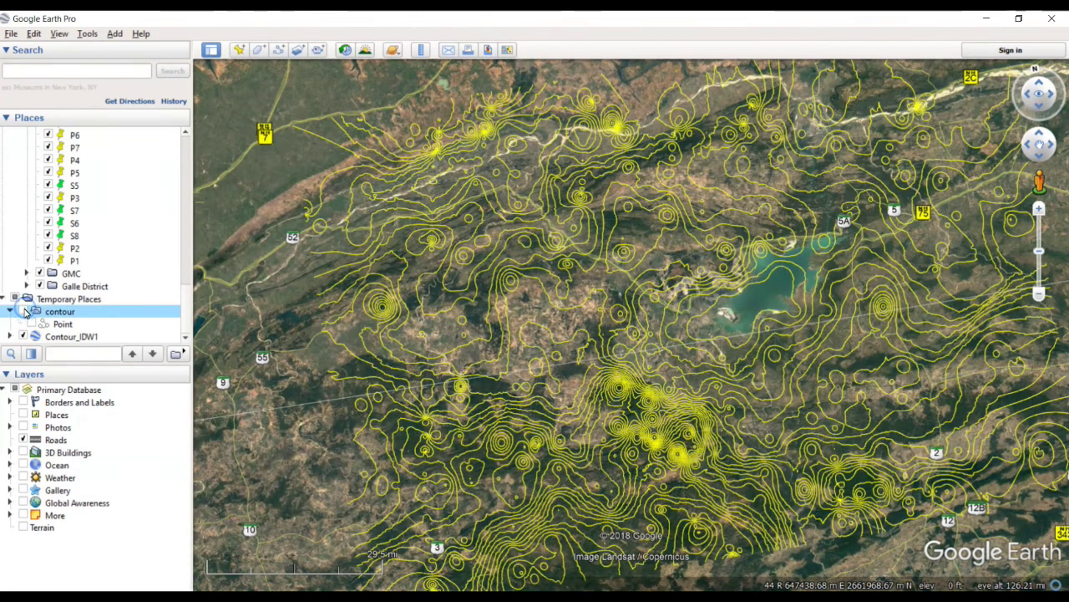
scroll(495, 172, down, 5)
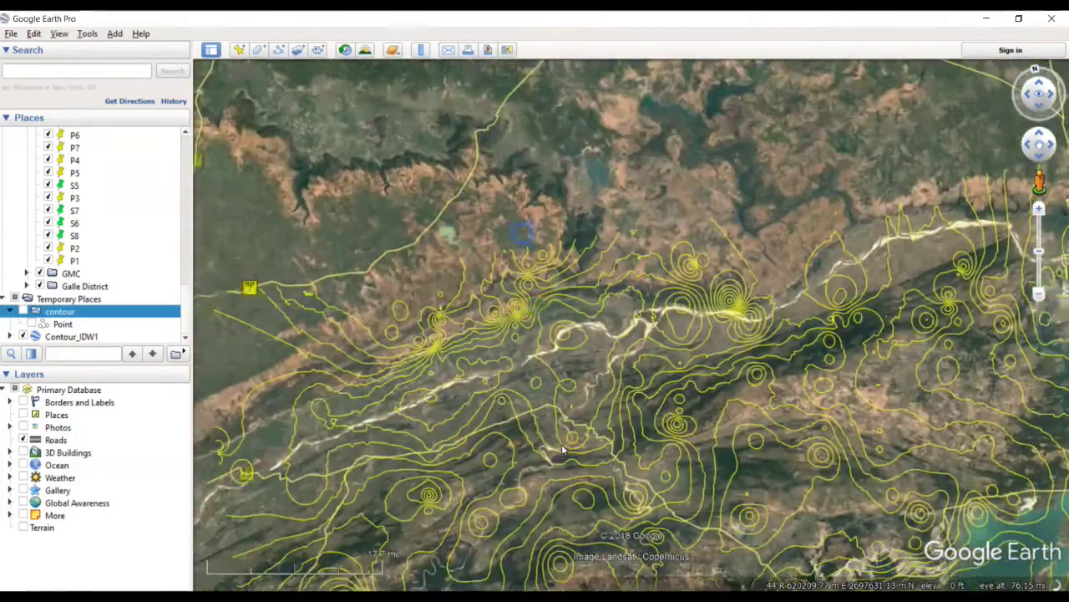
scroll(778, 292, down, 5)
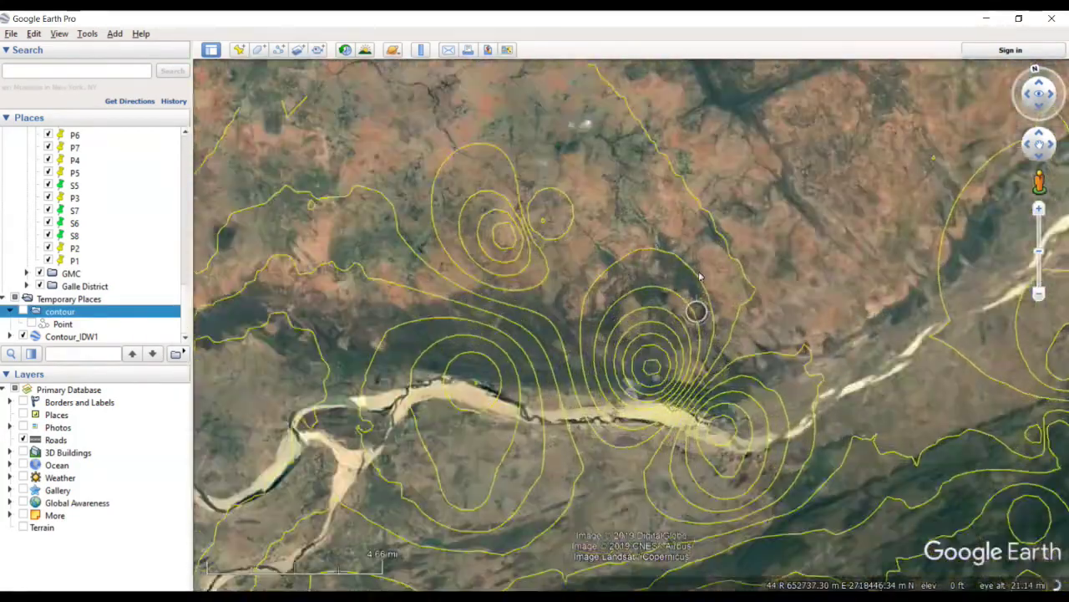
scroll(573, 296, up, 5)
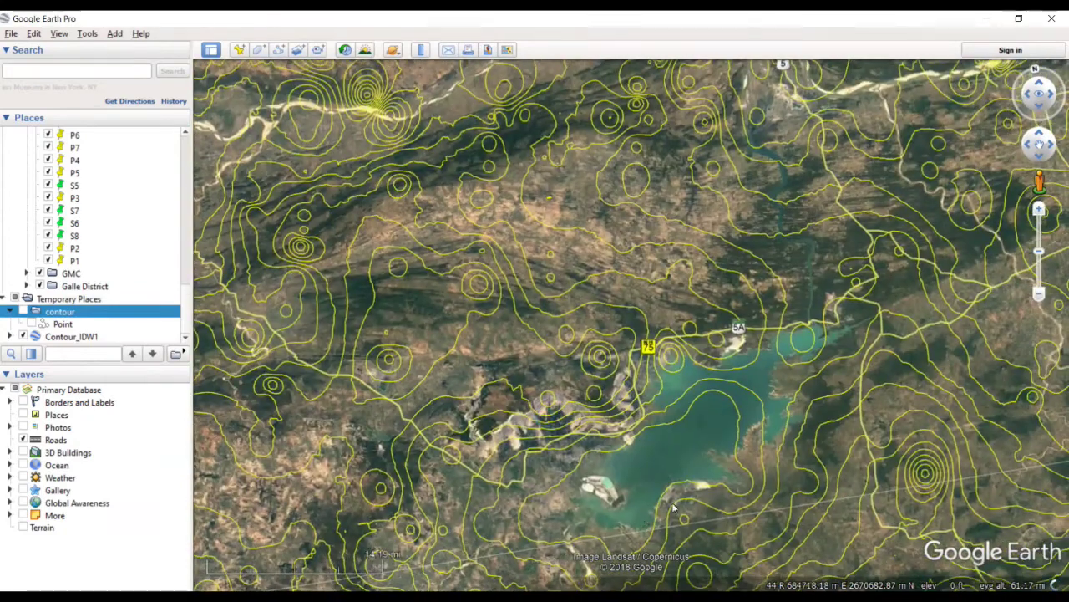
drag(635, 476, 420, 378)
drag(589, 369, 864, 203)
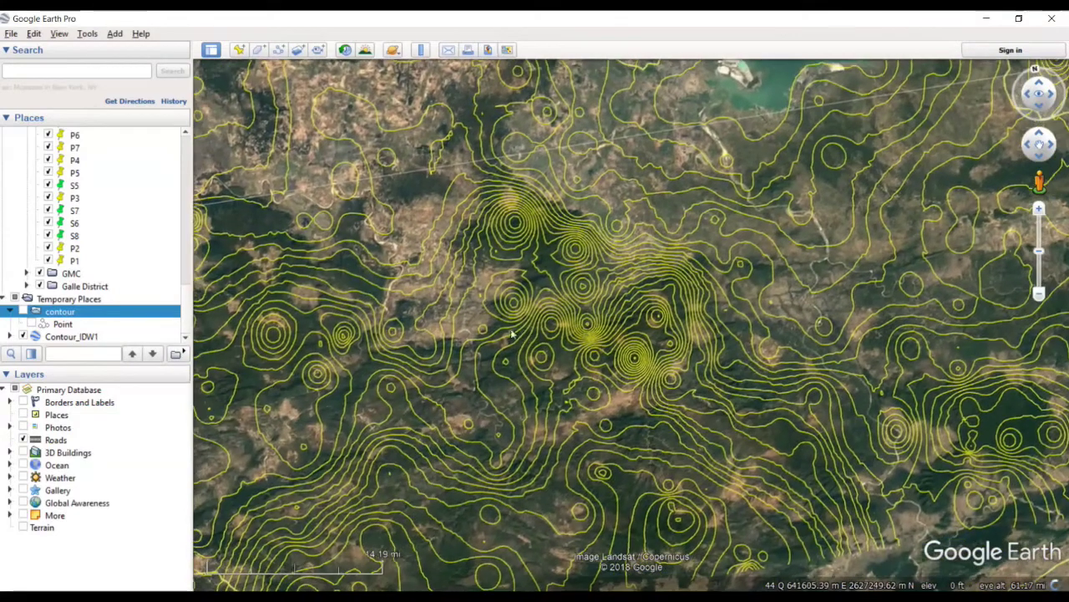
drag(719, 342, 509, 332)
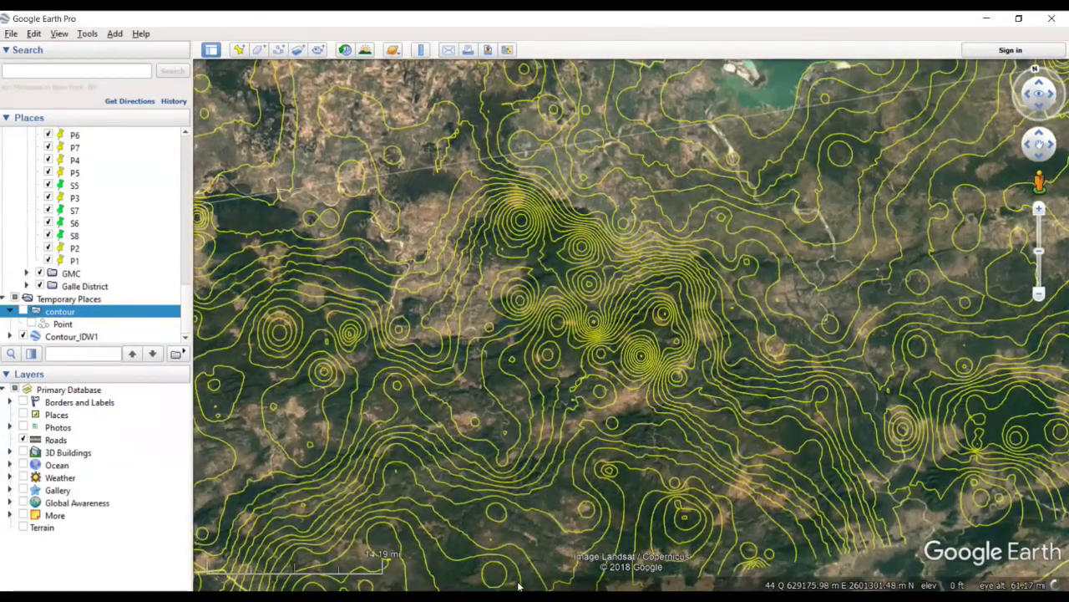